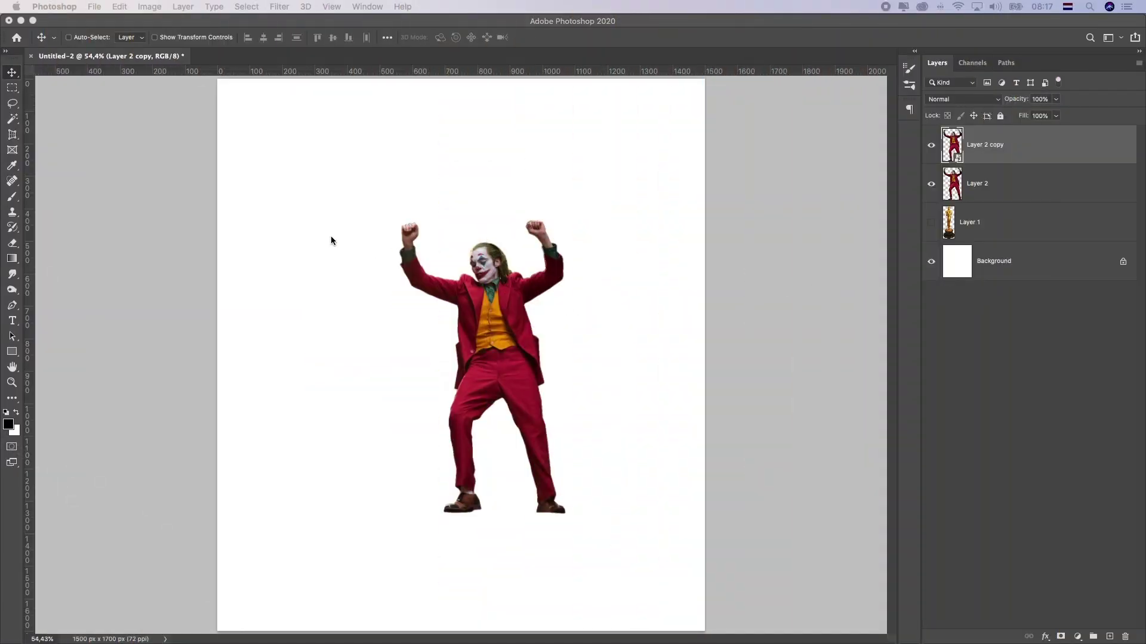
# Step: Add a Black & White adjustment layer above Layer 2 copy and clip it to that layer
pyautogui.click(1077, 636)
pyautogui.click(1074, 522)
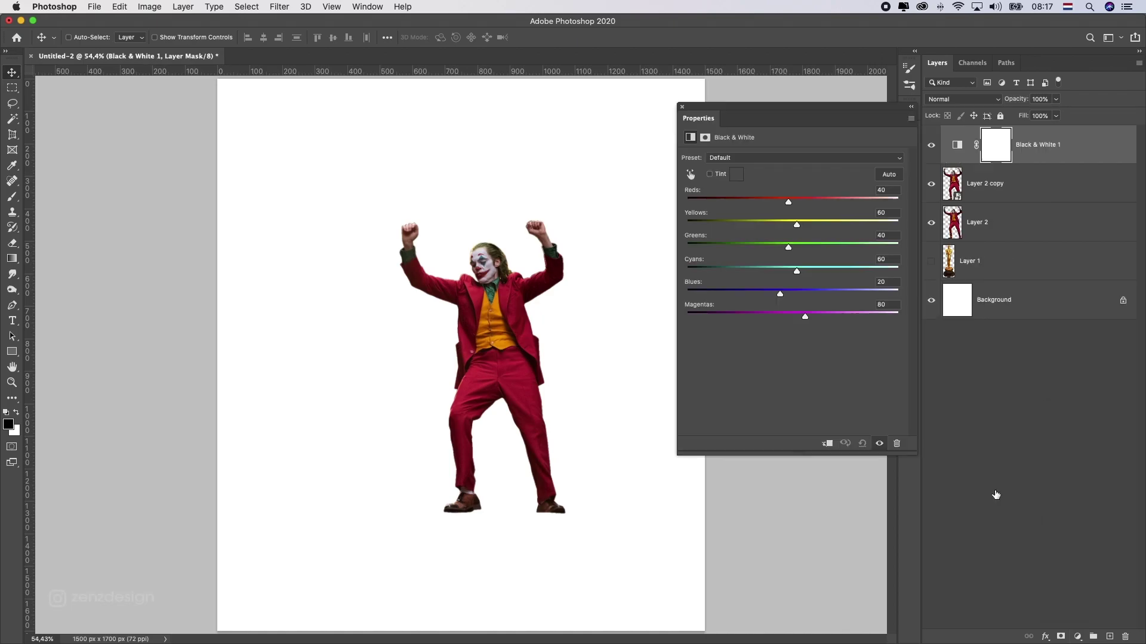
pyautogui.click(827, 443)
# Step: Adjust the Black & White mix to Reds 65, Yellows 171, Greens -6, Cyans 146, Blues 61 and Magentas 26
pyautogui.moveTo(789, 202); pyautogui.dragTo(827, 225)
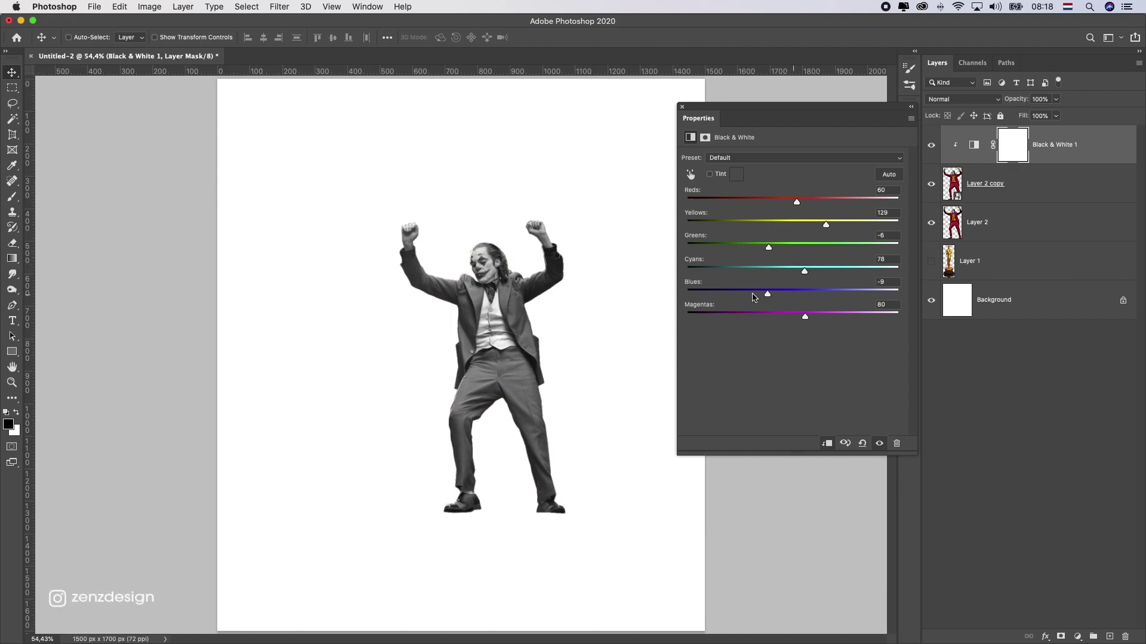
pyautogui.moveTo(805, 317); pyautogui.dragTo(767, 321)
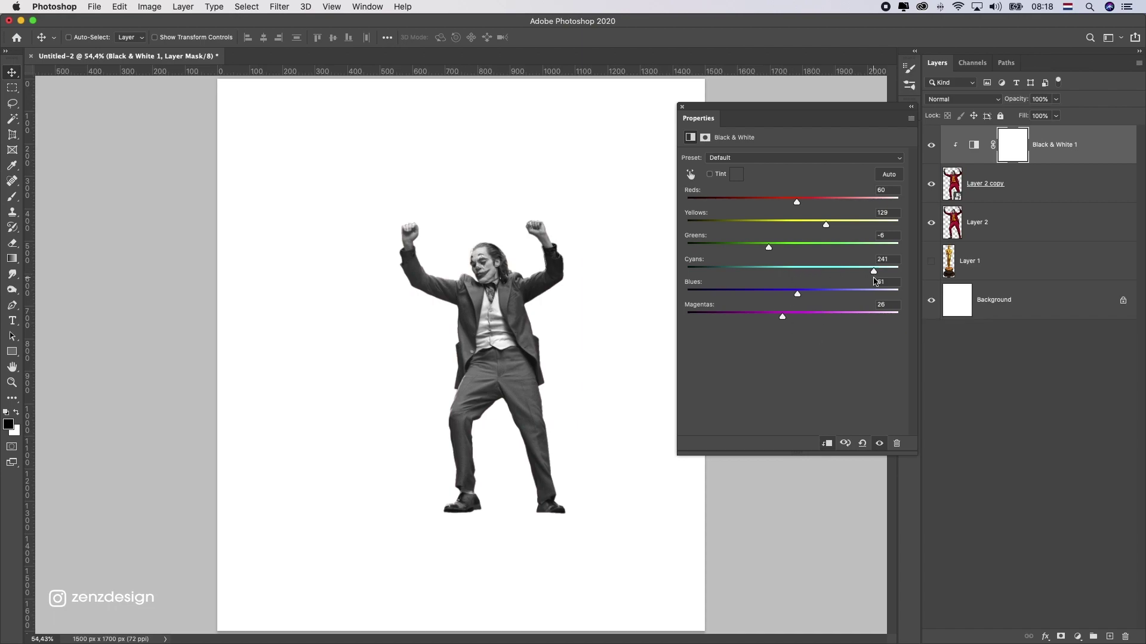
pyautogui.moveTo(826, 225); pyautogui.dragTo(796, 213)
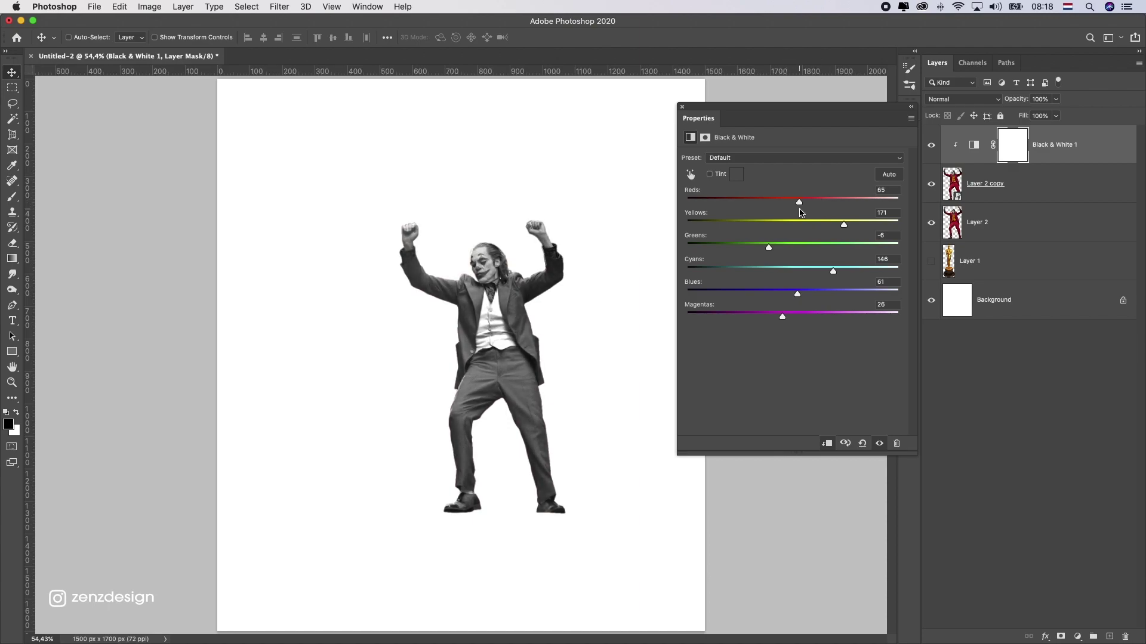
pyautogui.click(690, 175)
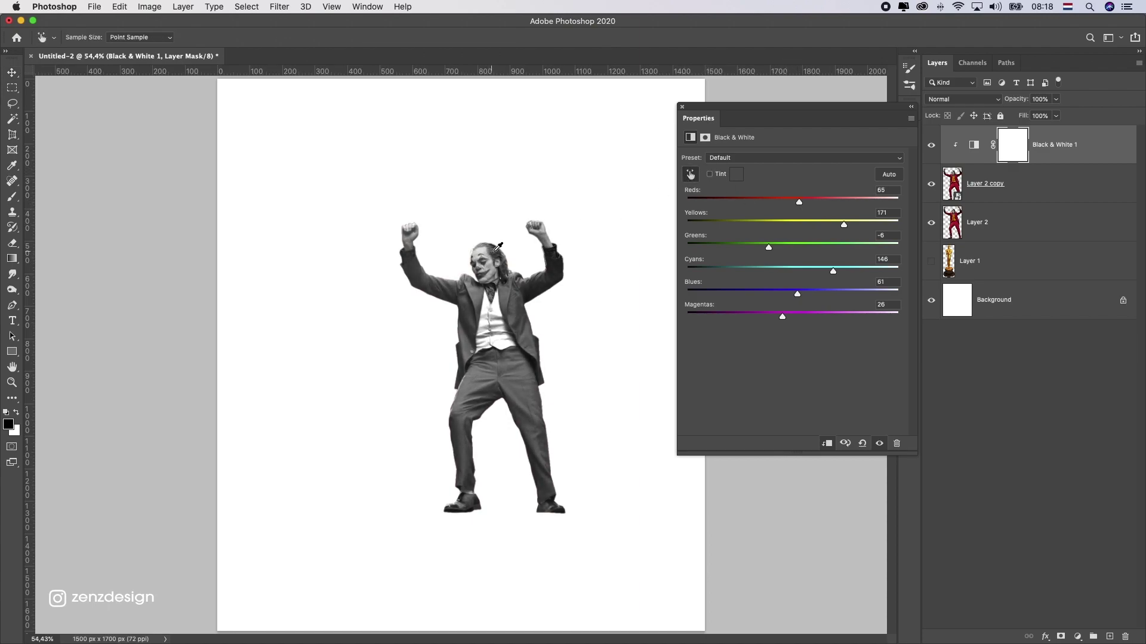
pyautogui.moveTo(759, 205); pyautogui.dragTo(798, 204)
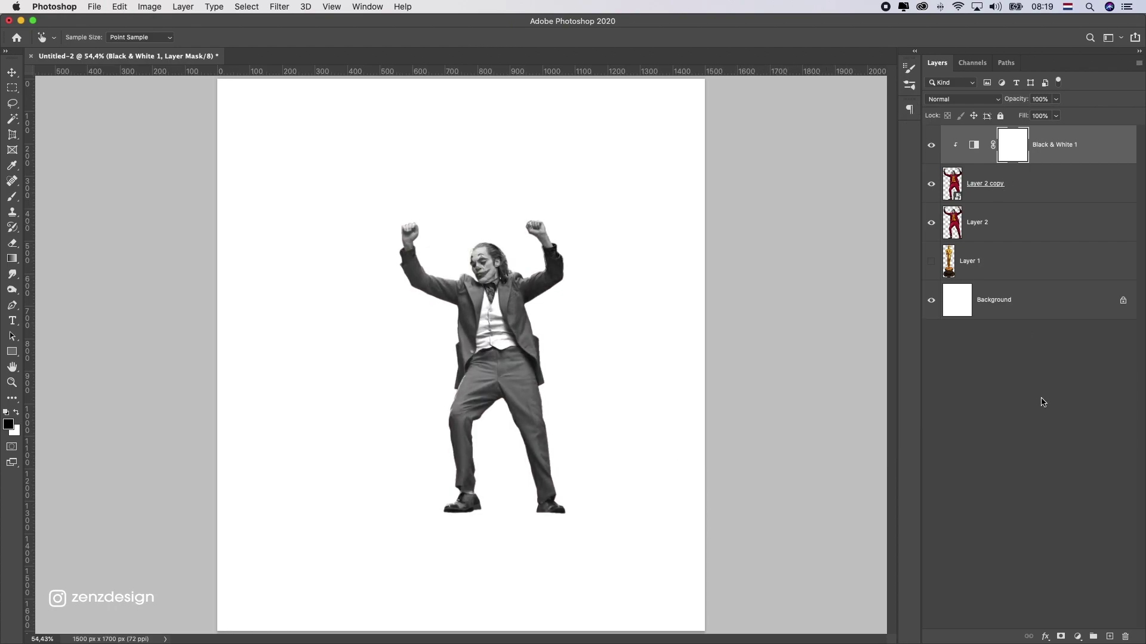
# Step: Add an Invert adjustment clipped to the figure and set its blend mode to Difference
pyautogui.click(1078, 637)
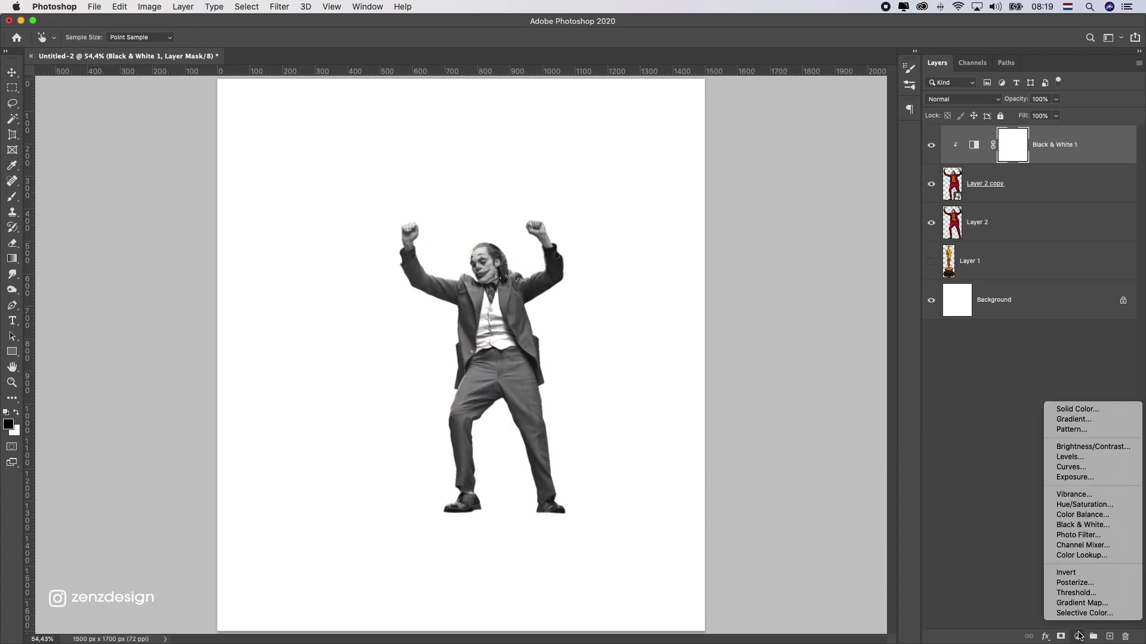
pyautogui.click(1086, 573)
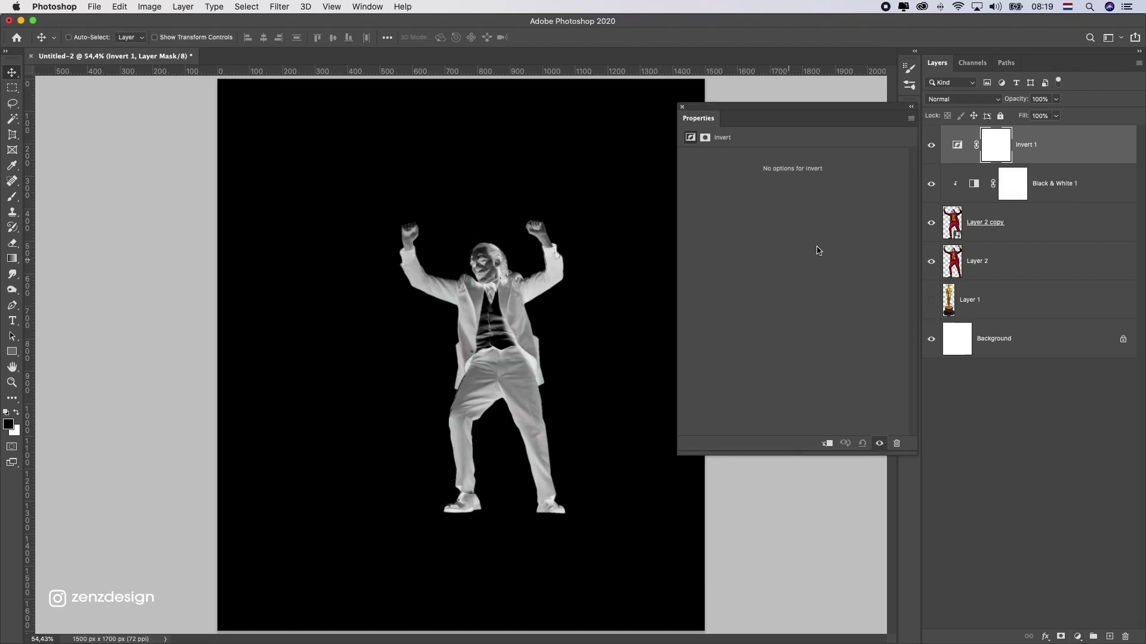
pyautogui.click(827, 444)
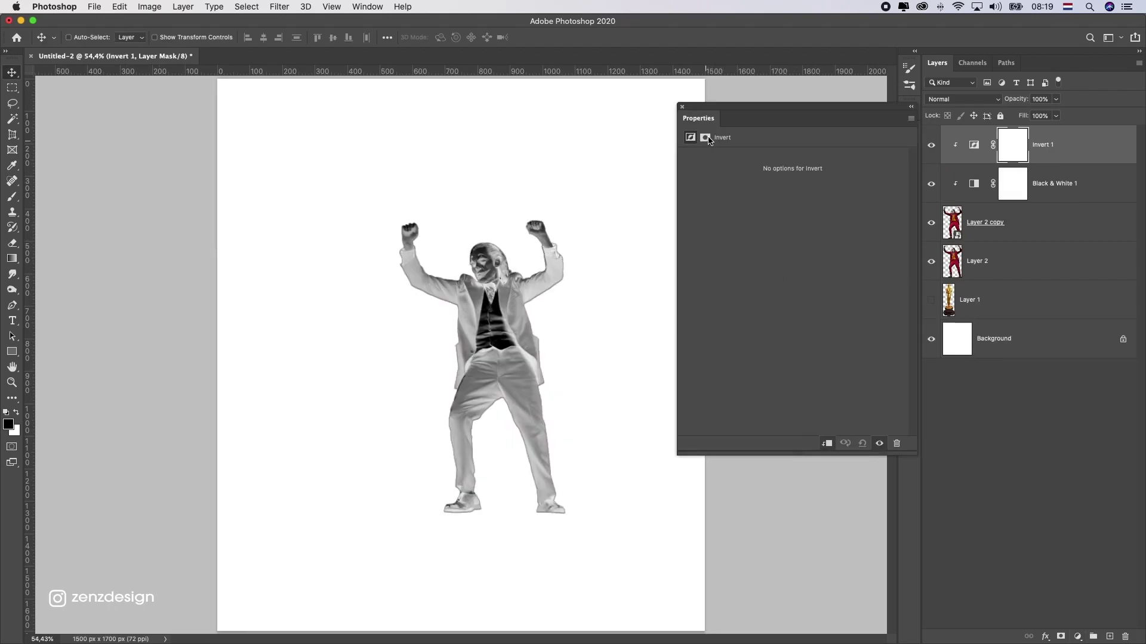
pyautogui.click(964, 99)
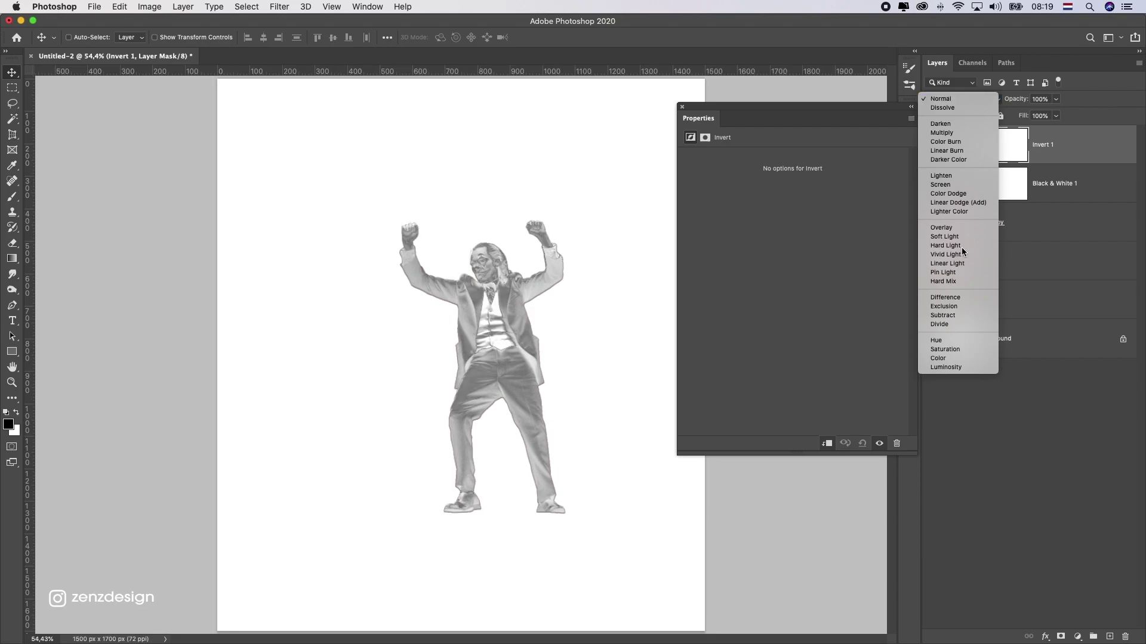
pyautogui.click(949, 292)
# Step: Duplicate the clipped Invert adjustment layer and close its properties
pyautogui.scroll(2, 508, 272)
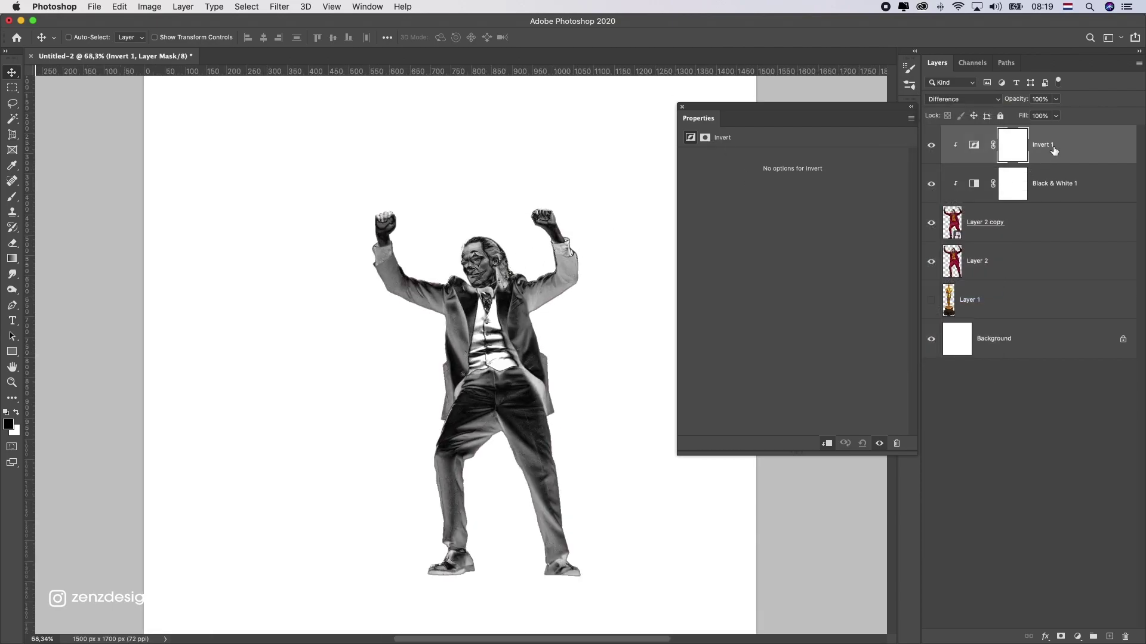
pyautogui.moveTo(1055, 150); pyautogui.dragTo(1109, 637)
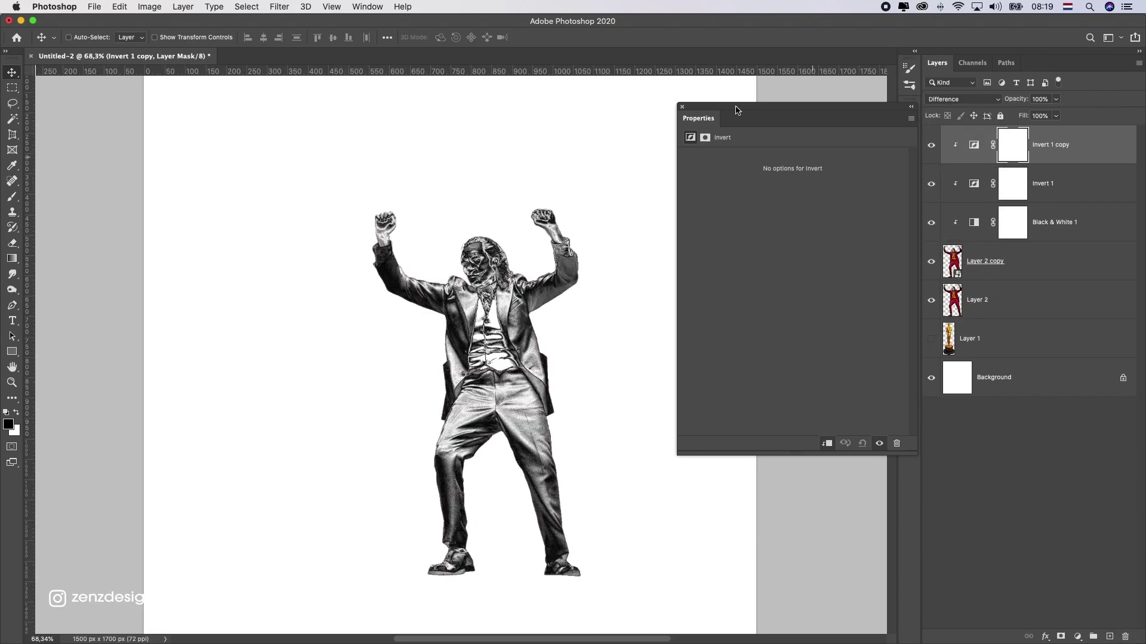
pyautogui.click(682, 107)
pyautogui.doubleClick(974, 144)
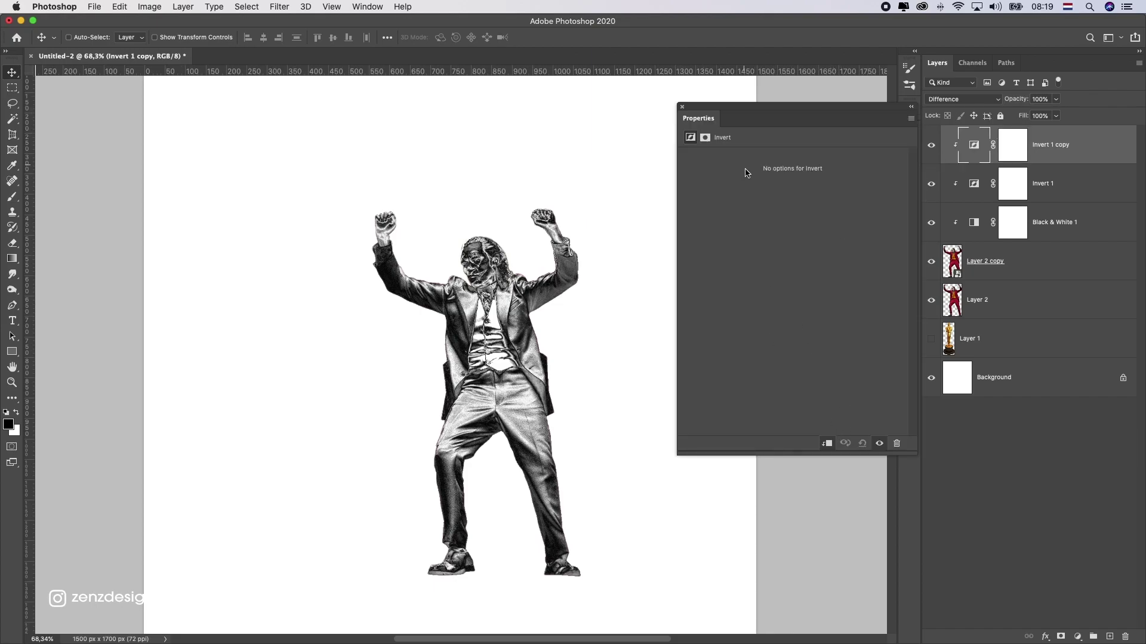
pyautogui.click(682, 108)
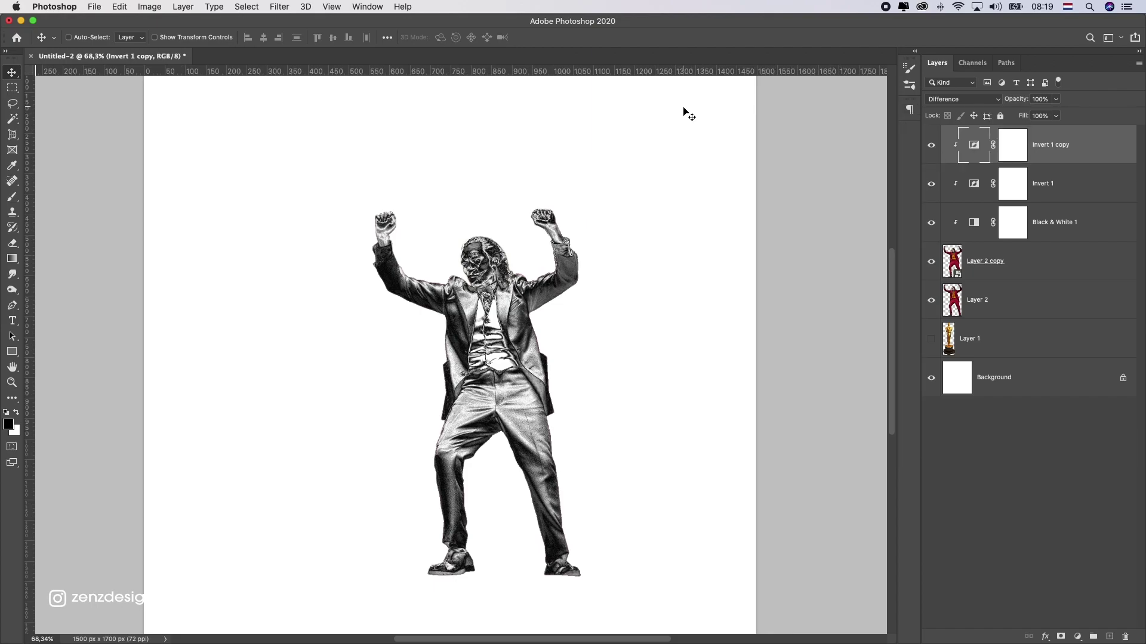
# Step: Convert Layer 2 copy and its three clipped adjustment layers into one smart object
pyautogui.keyDown('shift'); pyautogui.click(1019, 263); pyautogui.keyUp('shift')
pyautogui.click(1138, 63)
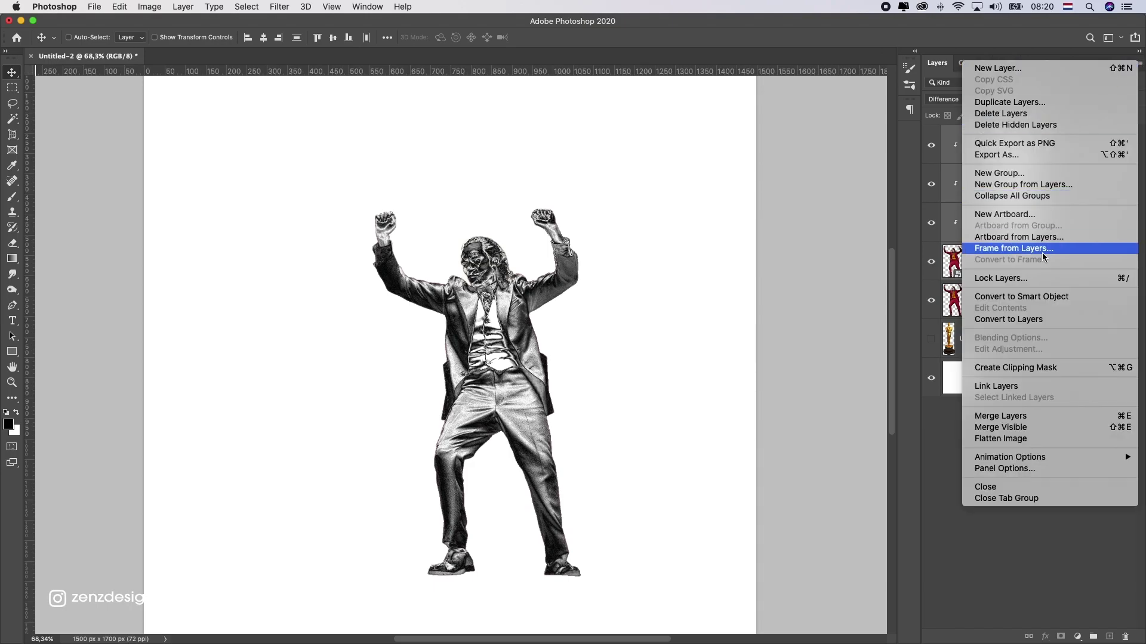
pyautogui.click(1009, 297)
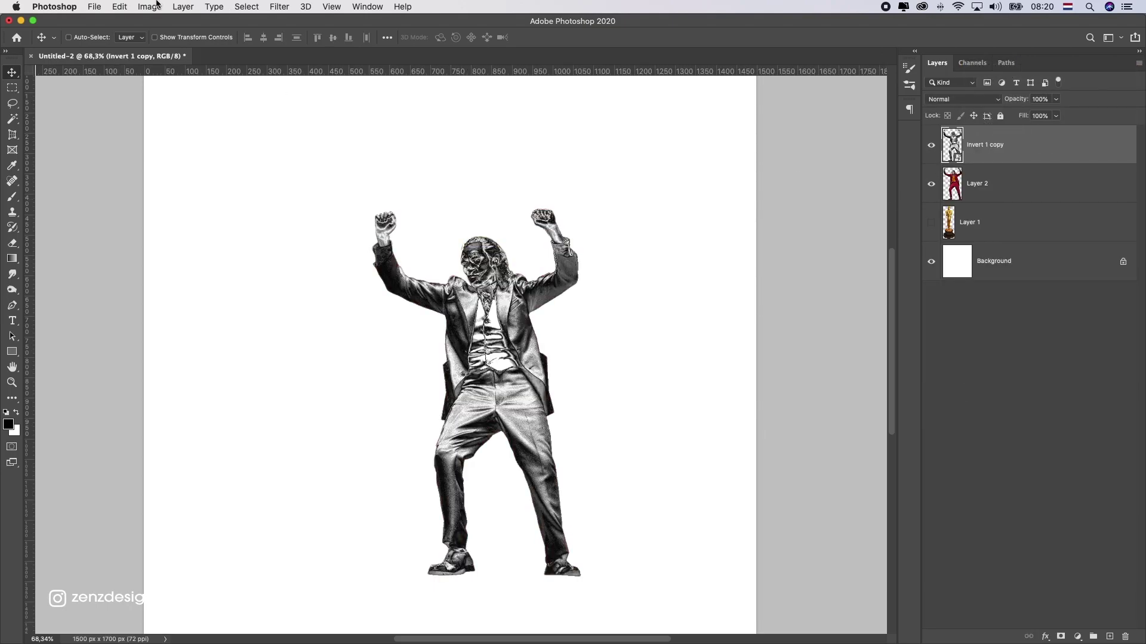
# Step: Apply the Plastic Wrap filter with highlight strength 10, detail 1 and reduced smoothness, and convert the filtered layer to a smart object
pyautogui.click(279, 7)
pyautogui.click(290, 54)
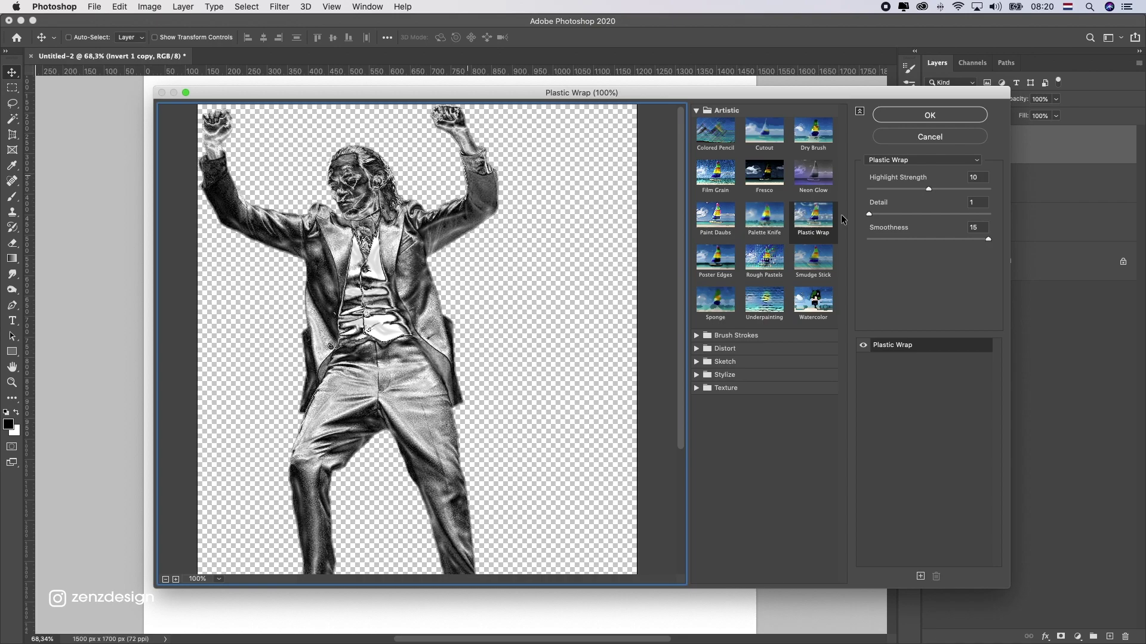
pyautogui.moveTo(929, 189)
pyautogui.mouseDown()
pyautogui.moveTo(974, 194)
pyautogui.moveTo(929, 192)
pyautogui.mouseUp()
pyautogui.press('Tab')
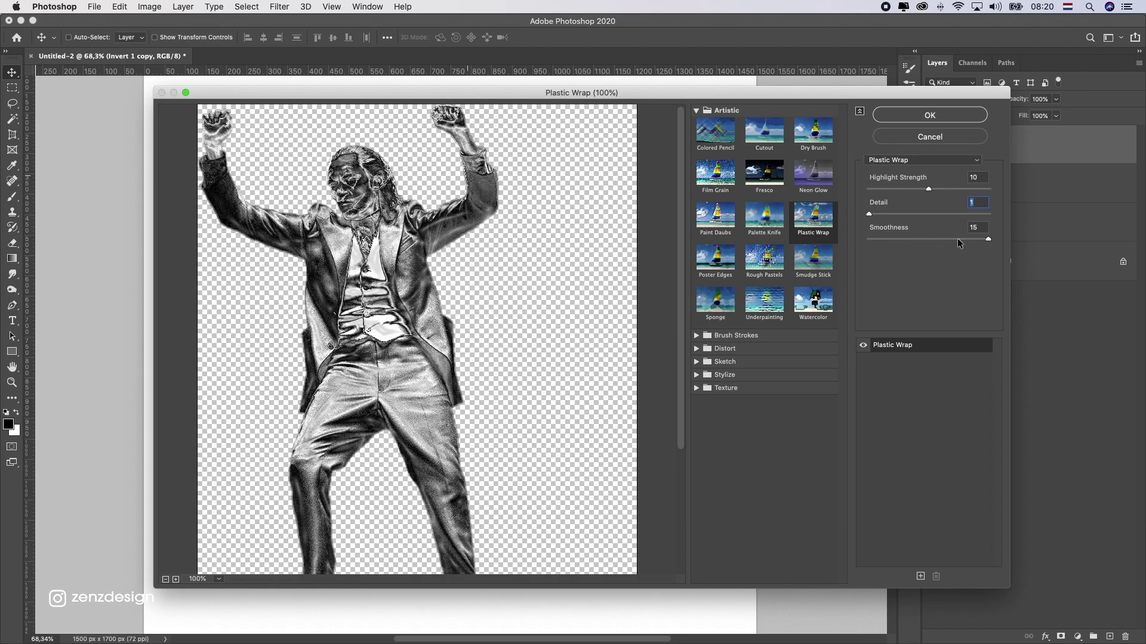
pyautogui.moveTo(988, 239); pyautogui.dragTo(977, 238)
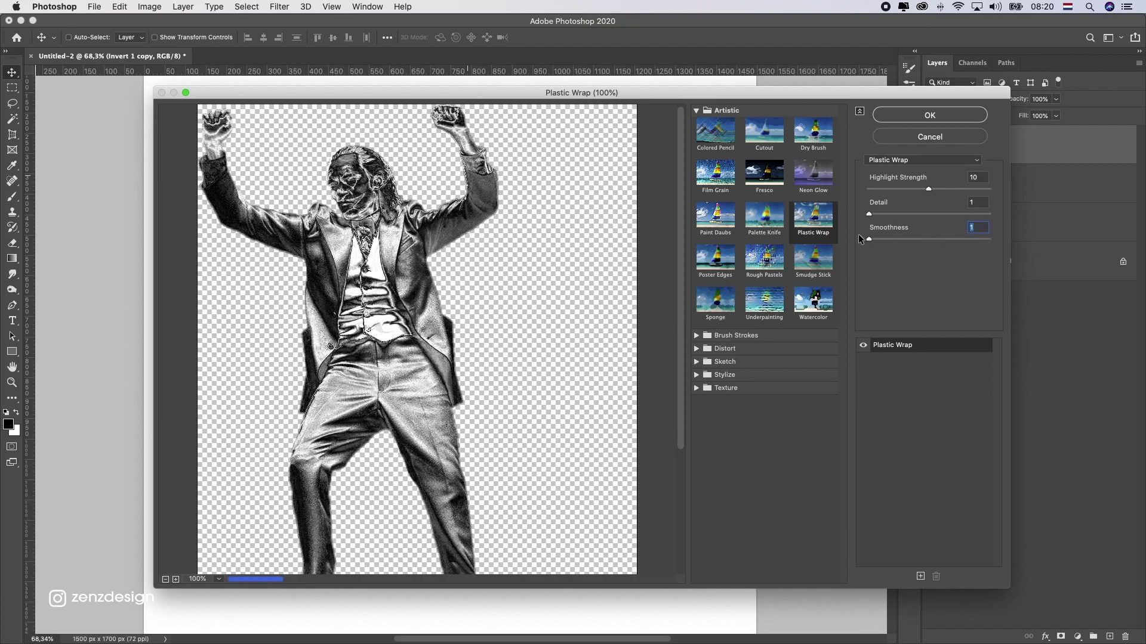
pyautogui.click(929, 115)
pyautogui.rightClick(1077, 184)
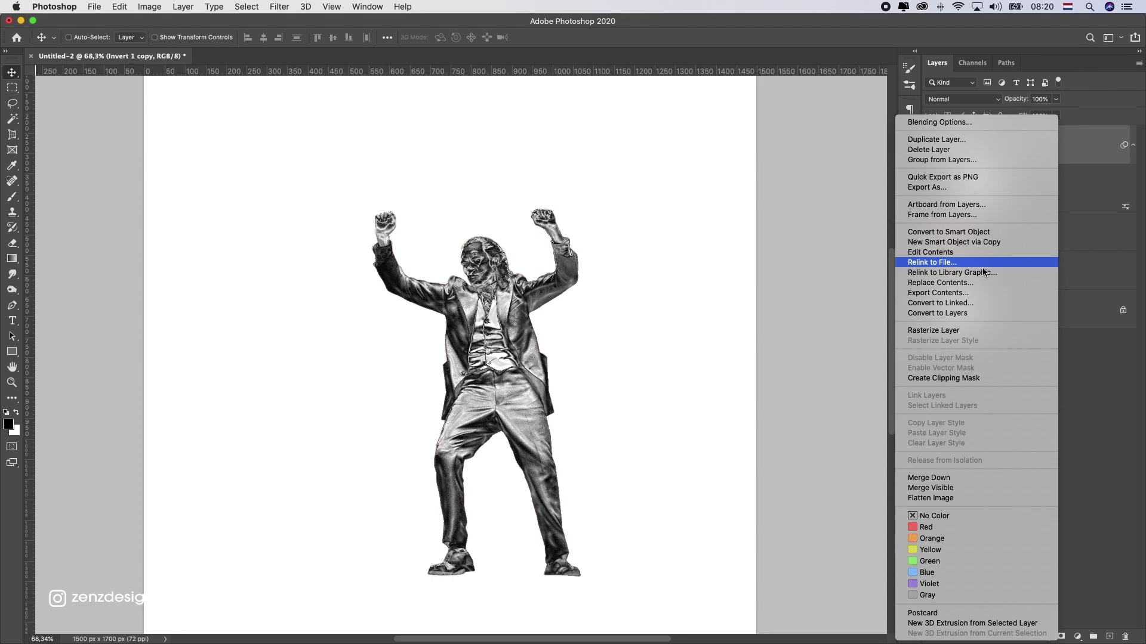
pyautogui.click(974, 230)
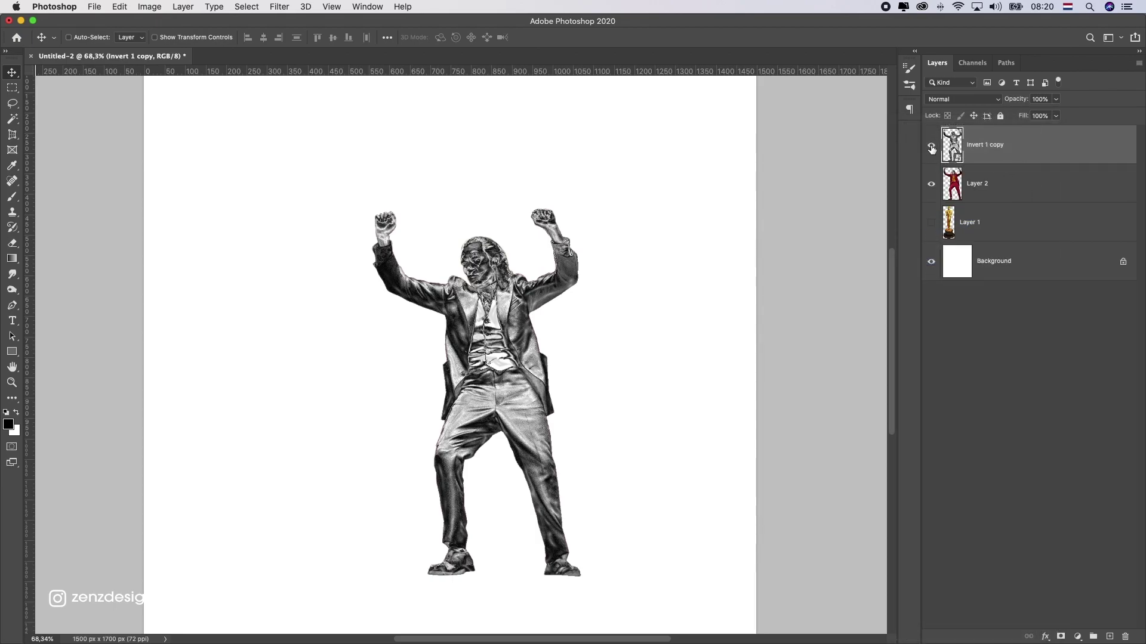
# Step: Add a Levels adjustment clipped to the figure and set its white input level to 232
pyautogui.click(1061, 637)
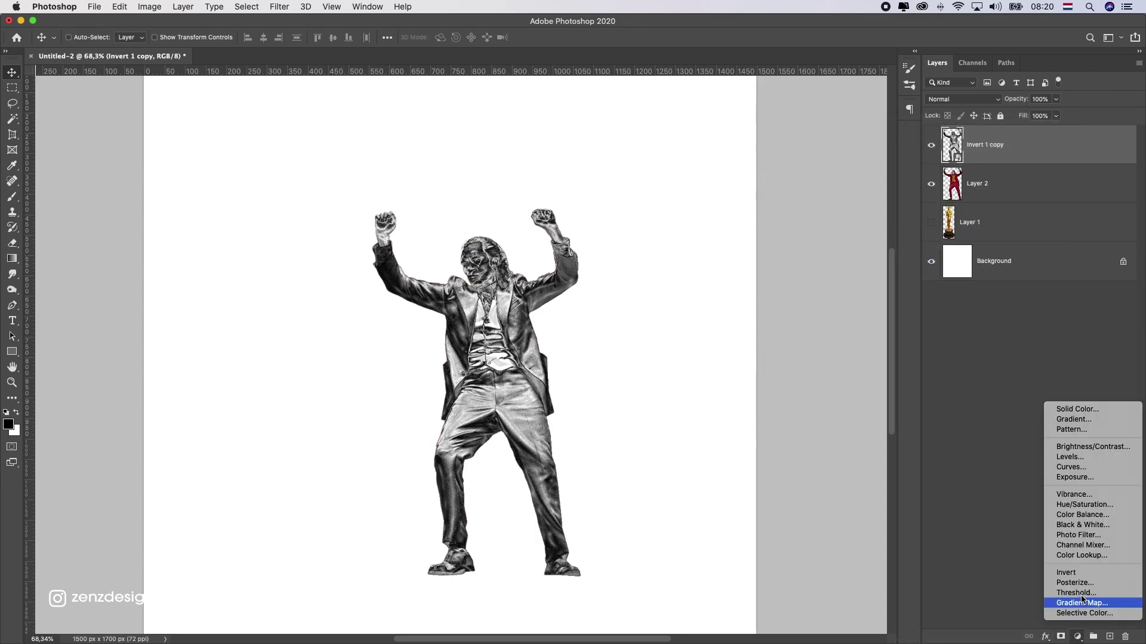
pyautogui.click(1065, 457)
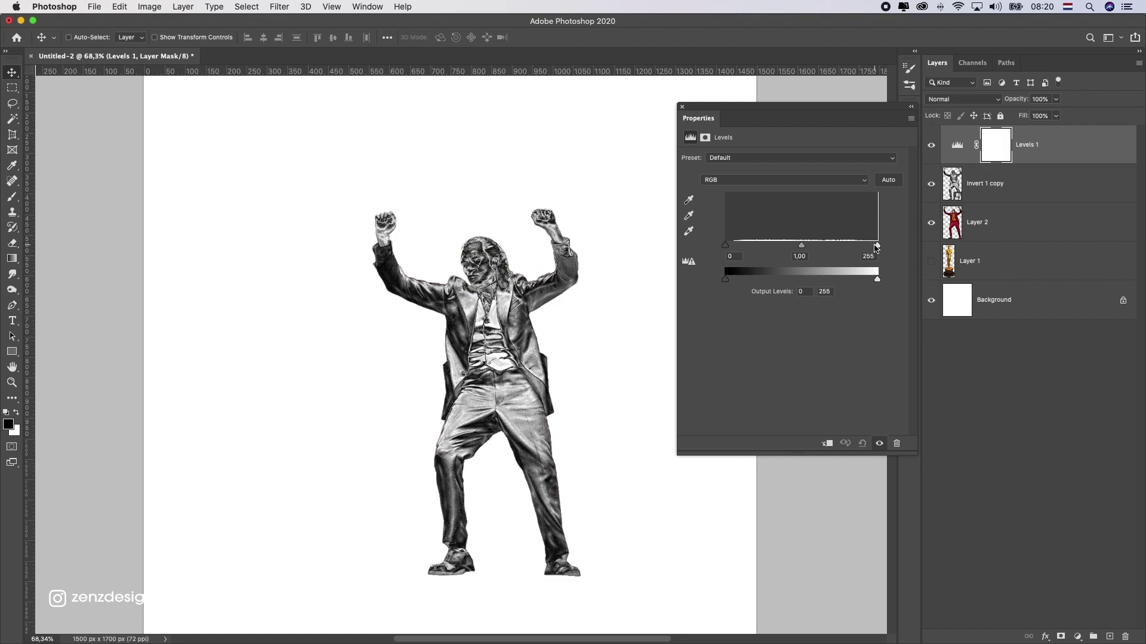
pyautogui.click(828, 444)
pyautogui.moveTo(878, 245); pyautogui.dragTo(850, 249)
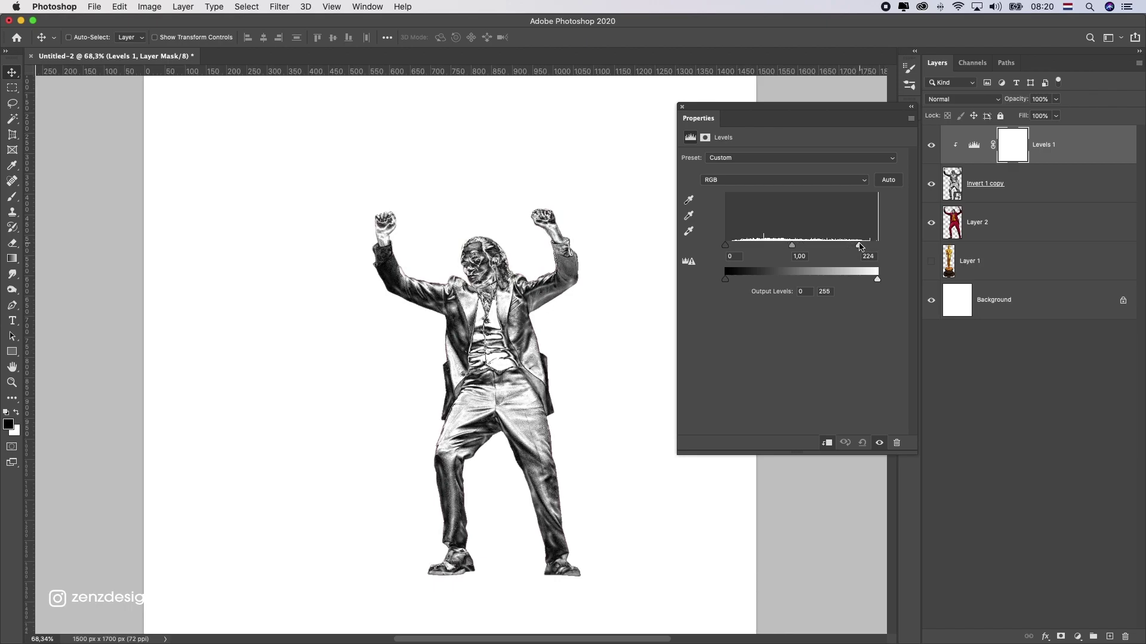
# Step: Add a Hue/Saturation adjustment clipped to the figure, with Colorize on, hue 50 and saturation 74
pyautogui.click(1078, 629)
pyautogui.click(1074, 509)
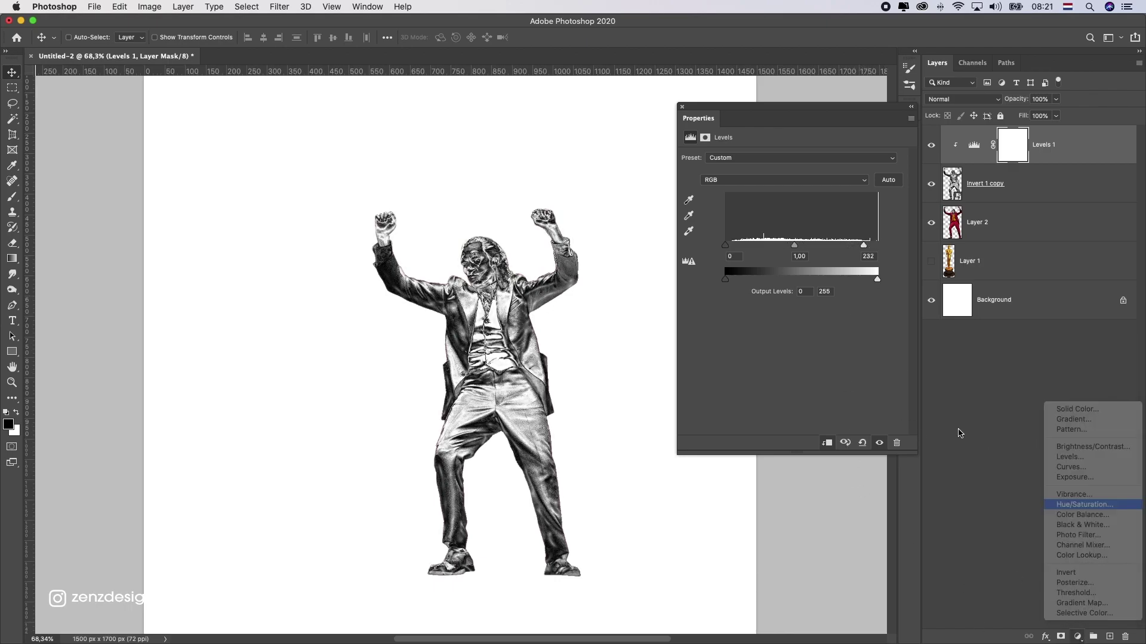
pyautogui.click(826, 443)
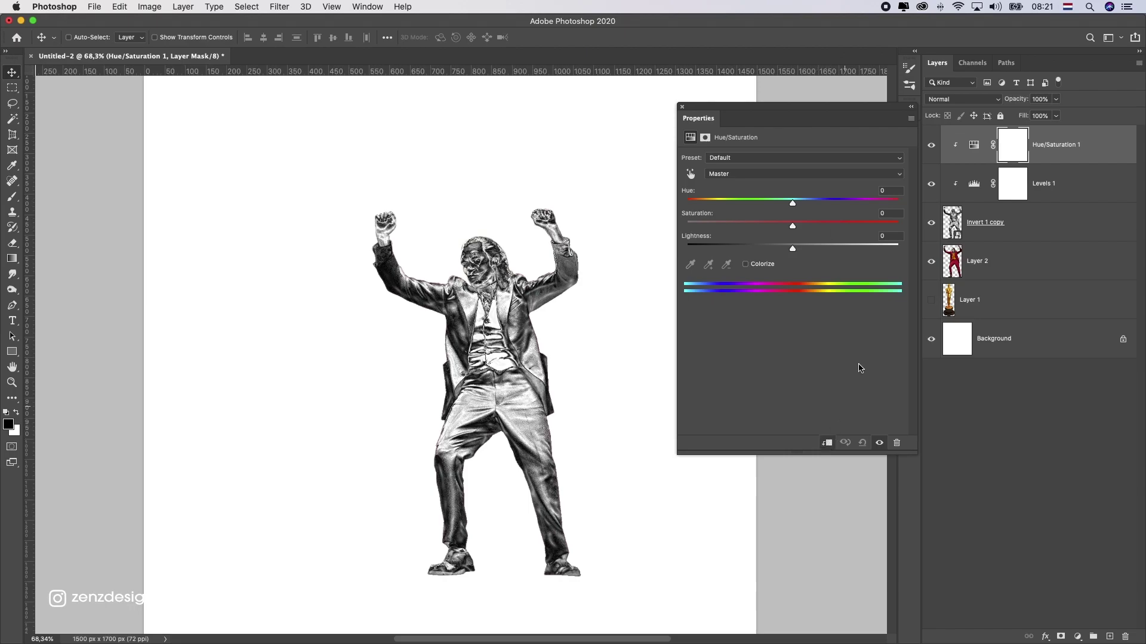
pyautogui.click(745, 265)
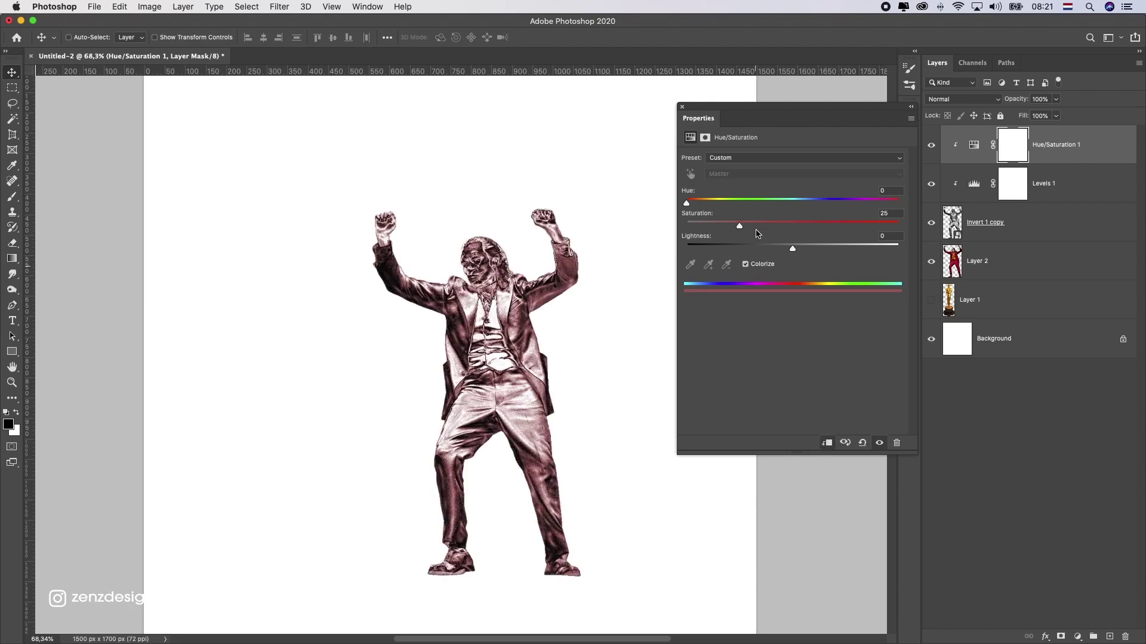
pyautogui.moveTo(710, 204); pyautogui.dragTo(790, 226)
# Step: Show the statue on Layer 1 and match the figure's gold to it with hue 43, saturation 75 and lightness +10
pyautogui.click(934, 299)
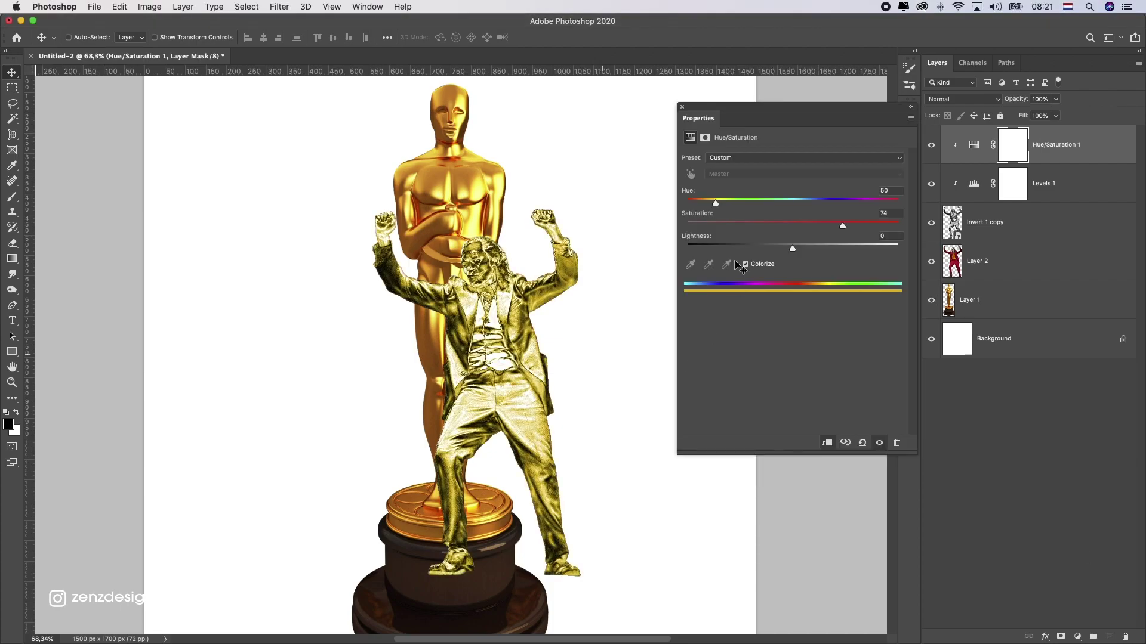
pyautogui.moveTo(716, 203)
pyautogui.mouseDown()
pyautogui.moveTo(732, 203)
pyautogui.moveTo(713, 204)
pyautogui.mouseUp()
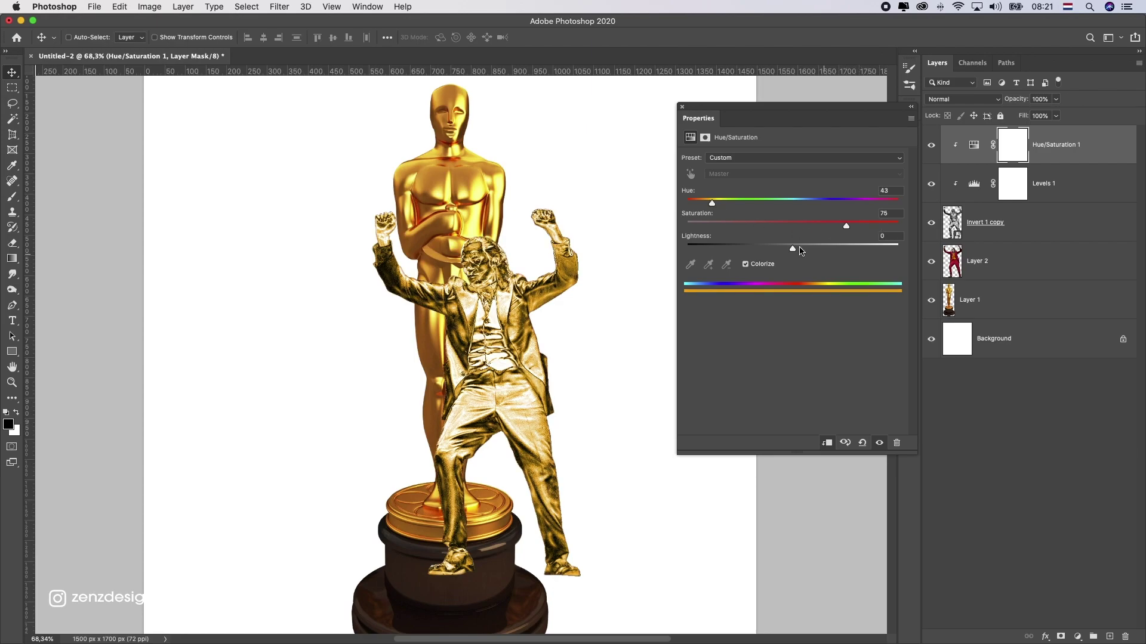
pyautogui.moveTo(800, 250)
pyautogui.mouseDown()
pyautogui.moveTo(781, 251)
pyautogui.moveTo(804, 253)
pyautogui.mouseUp()
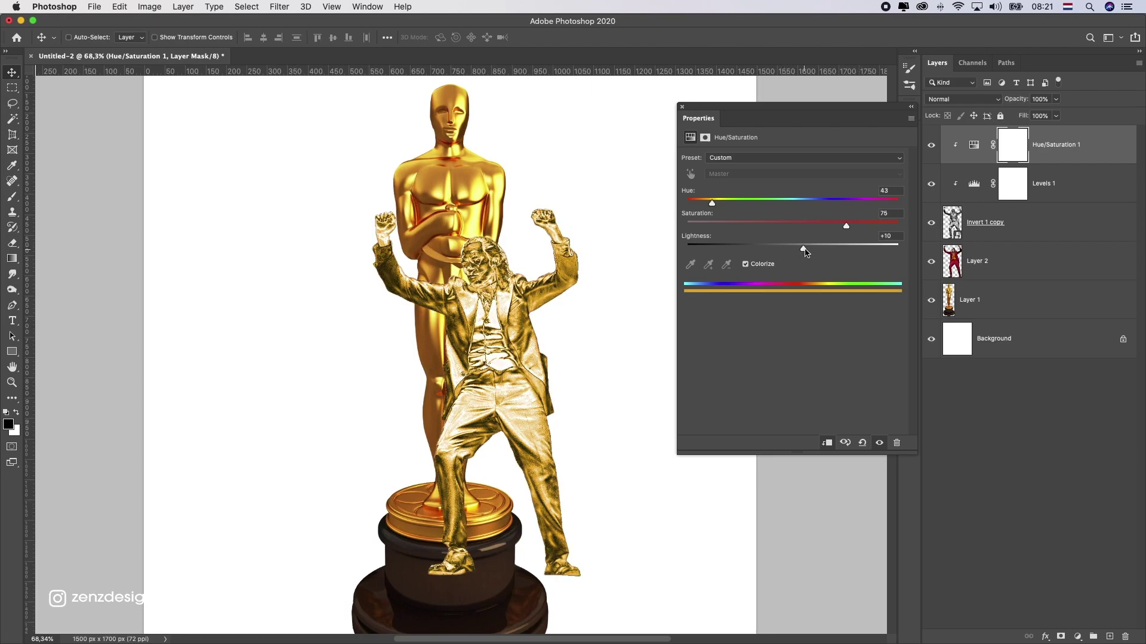
pyautogui.moveTo(712, 203); pyautogui.dragTo(712, 210)
# Step: Convert the figure layer and its Levels and Hue/Saturation adjustments into one smart object
pyautogui.press('super+Tab')
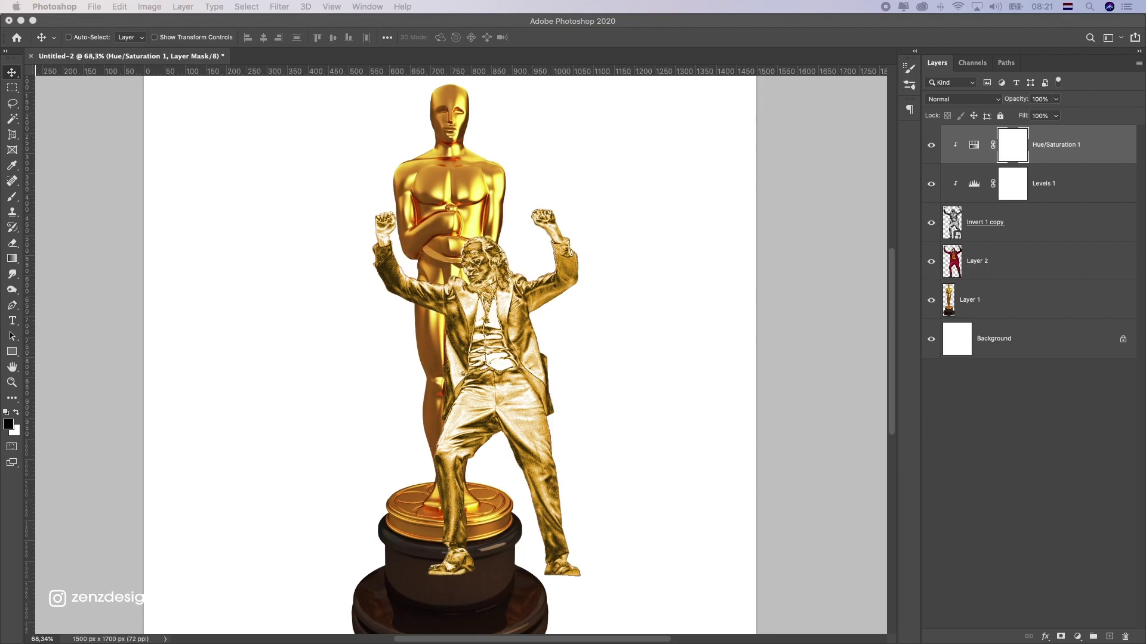
pyautogui.click(1019, 525)
pyautogui.keyDown('shift'); pyautogui.click(1040, 223); pyautogui.keyUp('shift')
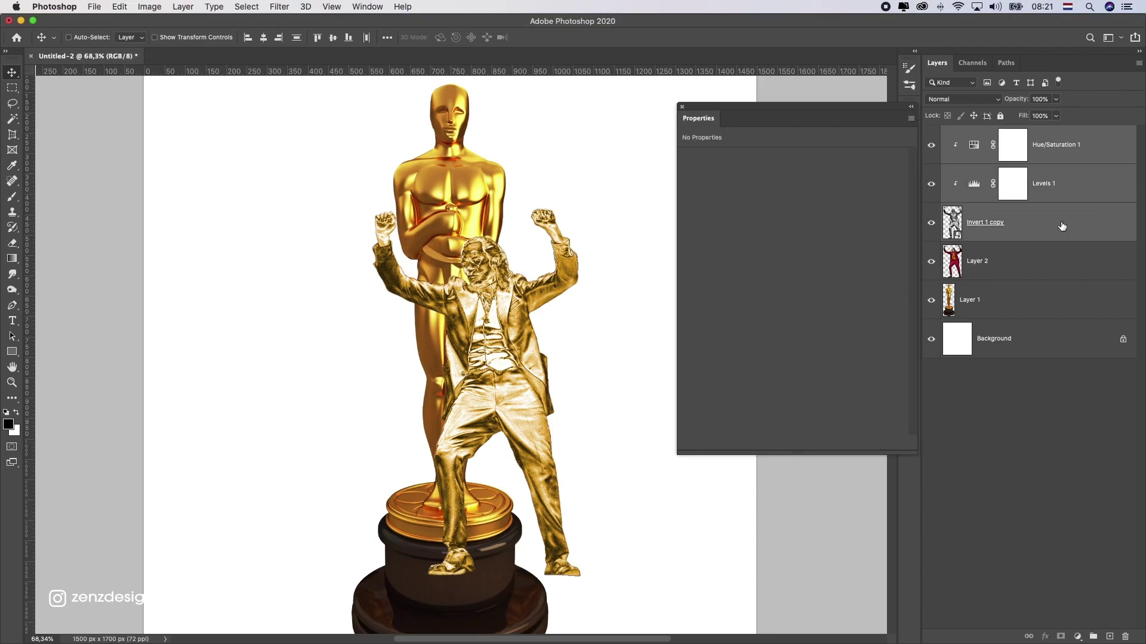
pyautogui.rightClick(1061, 225)
pyautogui.click(947, 231)
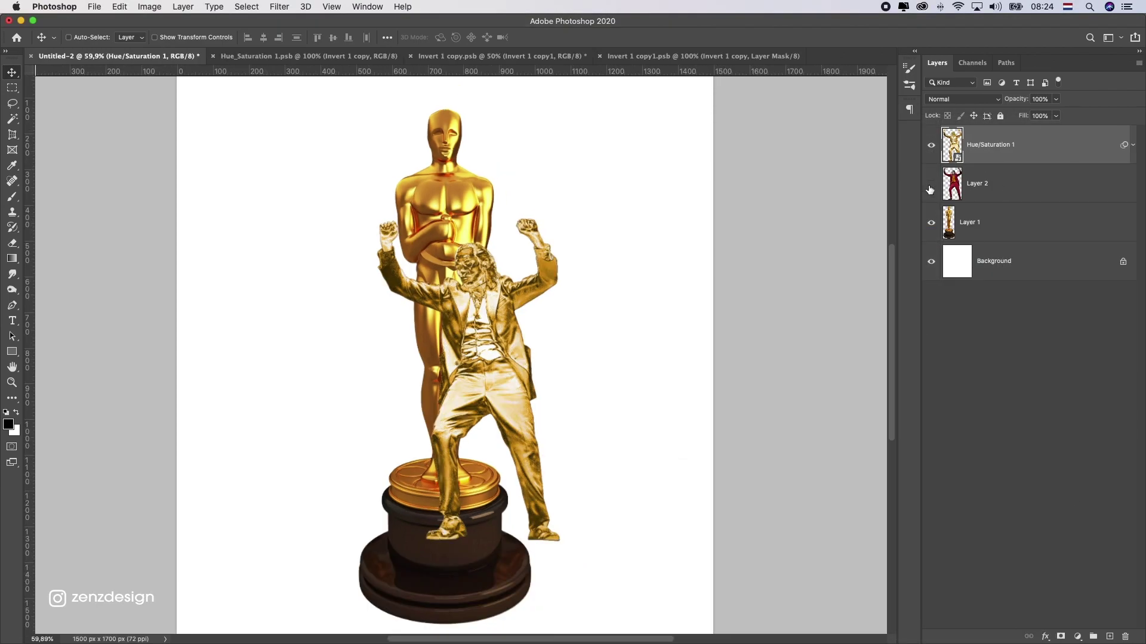
# Step: Stand the gold figure on the pedestal and widen the award statue on Layer 1 to suit the figure's stance
pyautogui.moveTo(555, 187); pyautogui.dragTo(564, 171)
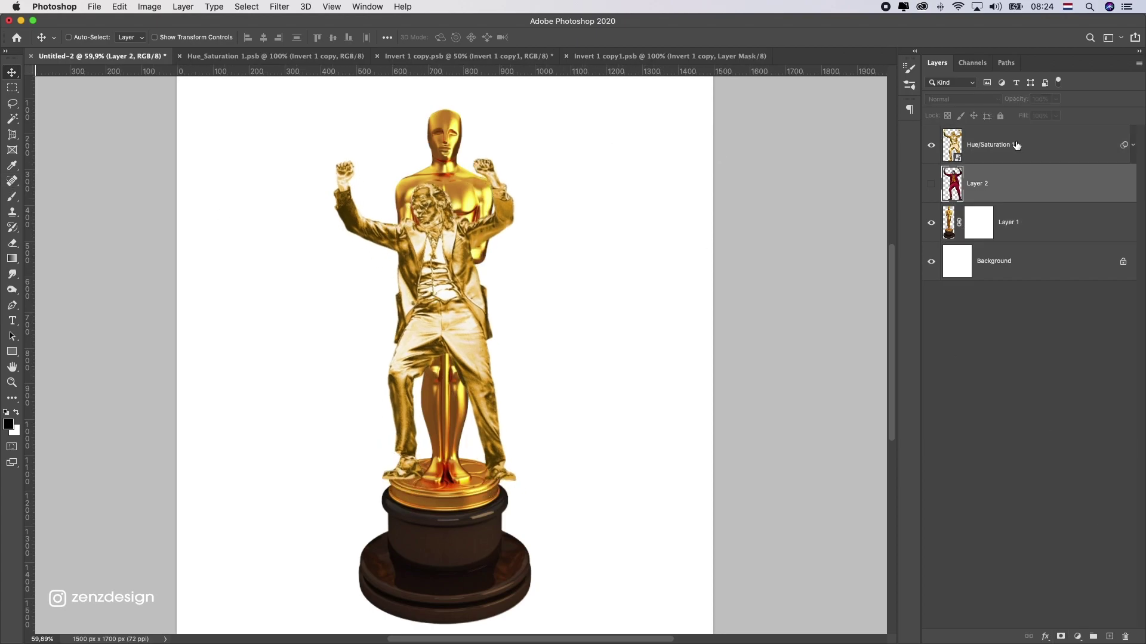
pyautogui.hotkey('ctrl', 't')
pyautogui.press('Escape')
pyautogui.moveTo(455, 260); pyautogui.dragTo(454, 265)
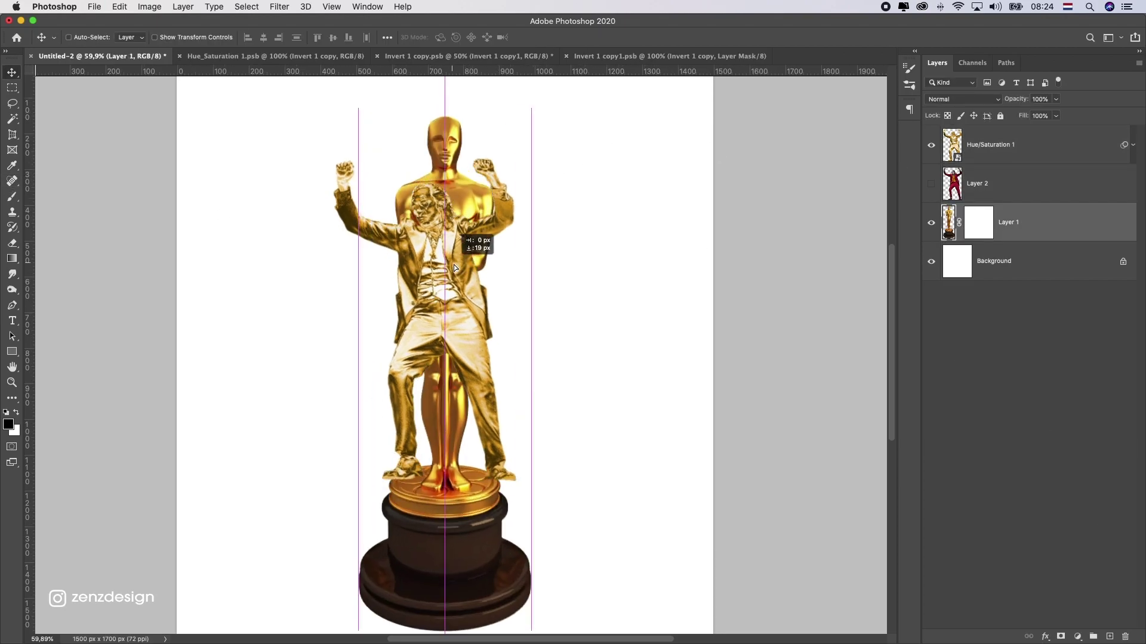
pyautogui.press('super+t')
pyautogui.moveTo(531, 370); pyautogui.dragTo(560, 373)
pyautogui.press('Return')
# Step: Paint the award statue's body out on Layer 1's mask with an 80 px soft round brush
pyautogui.click(981, 222)
pyautogui.click(11, 182)
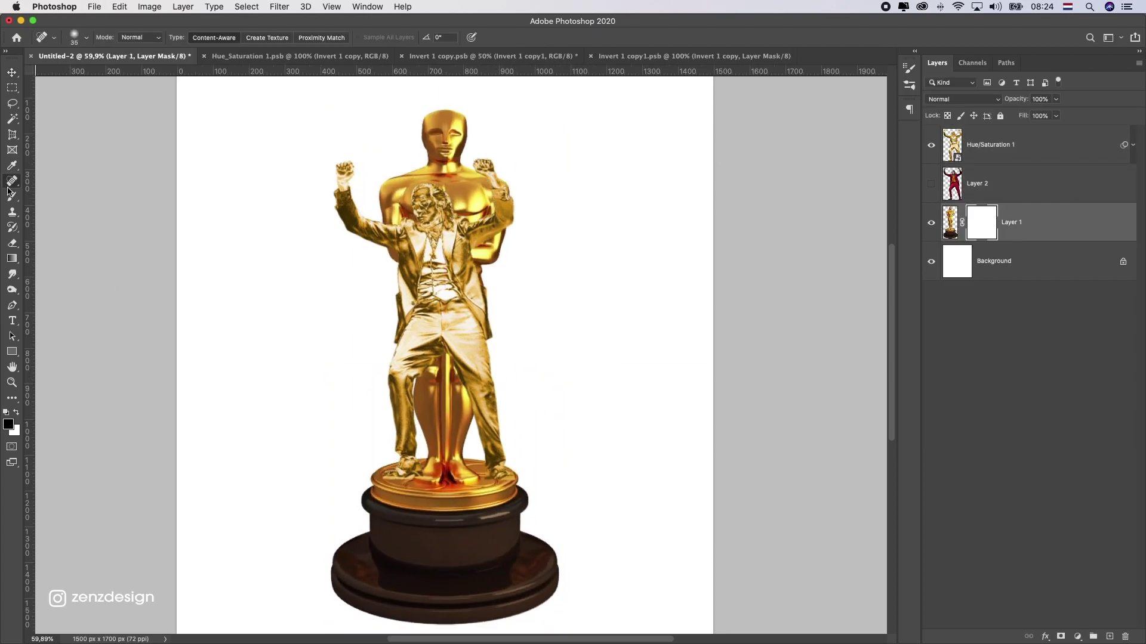
pyautogui.press('b')
pyautogui.click(87, 37)
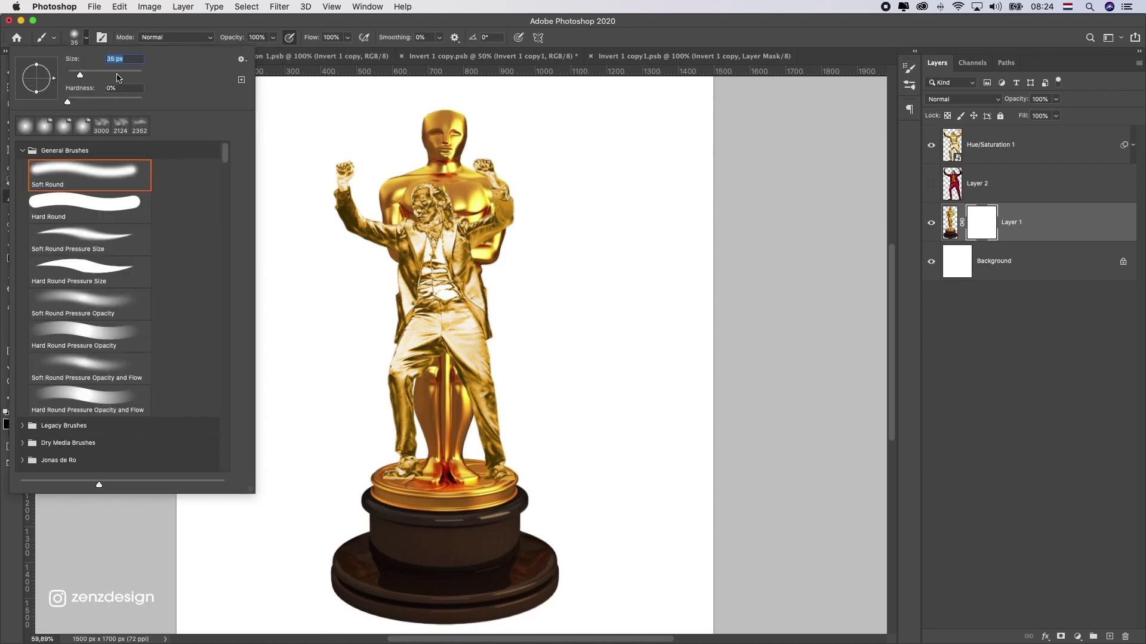
pyautogui.click(118, 76)
pyautogui.moveTo(382, 227)
pyautogui.mouseDown()
pyautogui.moveTo(486, 136)
pyautogui.moveTo(538, 319)
pyautogui.moveTo(287, 316)
pyautogui.mouseUp()
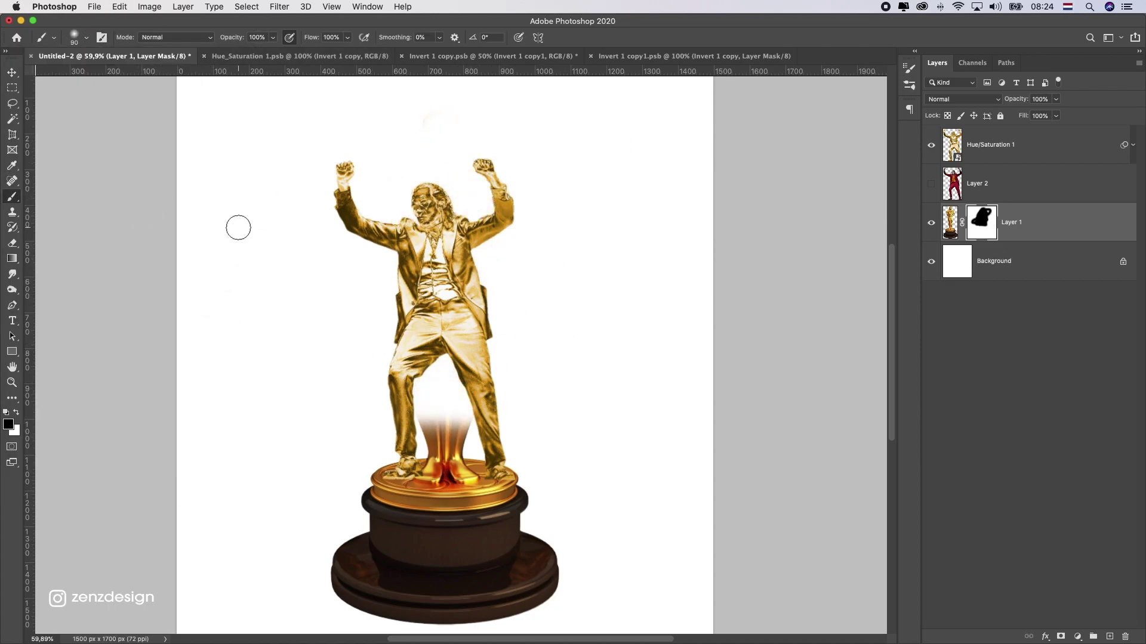
# Step: Mask out the statue's remaining legs down to the feet with a harder brush
pyautogui.click(88, 37)
pyautogui.click(233, 102)
pyautogui.moveTo(420, 431); pyautogui.dragTo(500, 423)
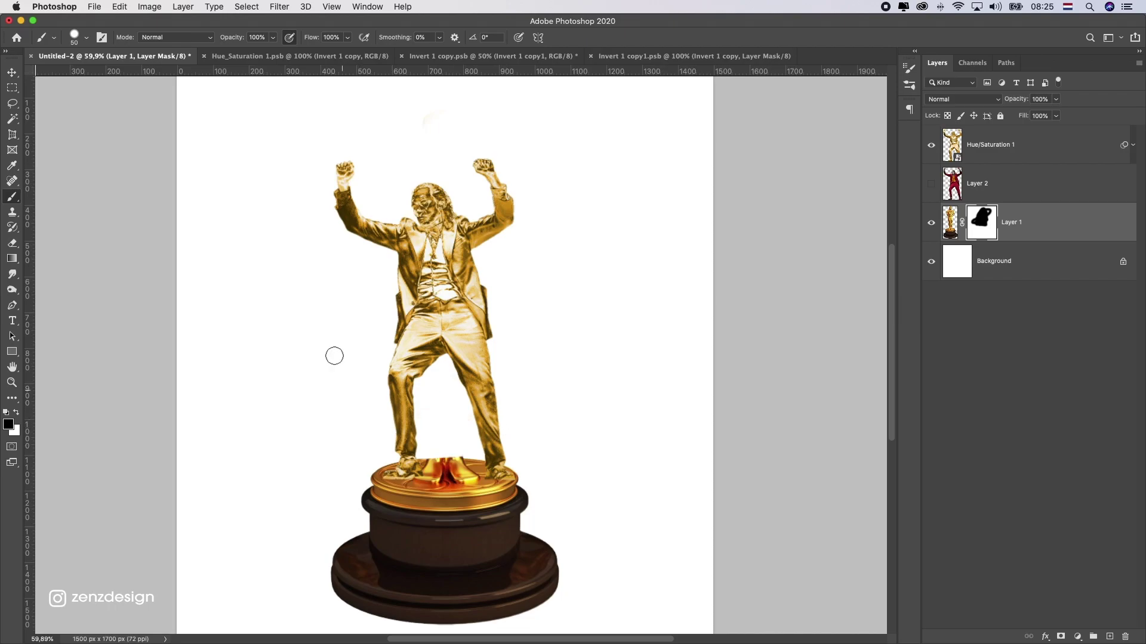
# Step: Hide the gold figure, lasso the statue's leftover feet on the pedestal and replace them with Content-Aware Fill
pyautogui.click(931, 145)
pyautogui.press('l')
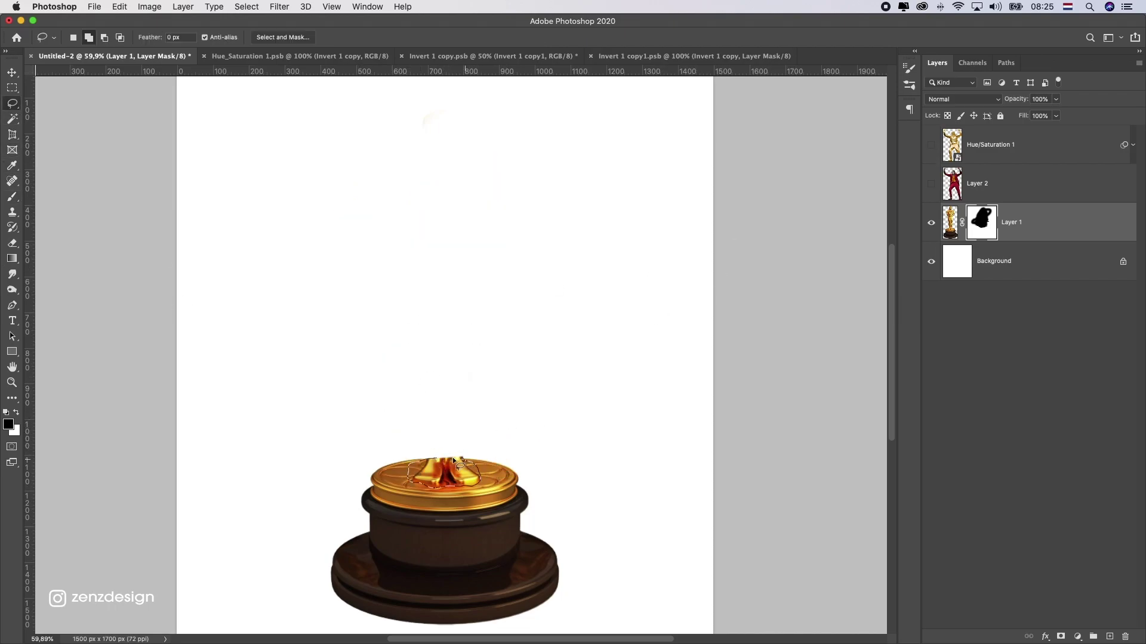
pyautogui.moveTo(453, 461); pyautogui.dragTo(459, 462)
pyautogui.click(119, 7)
pyautogui.click(179, 218)
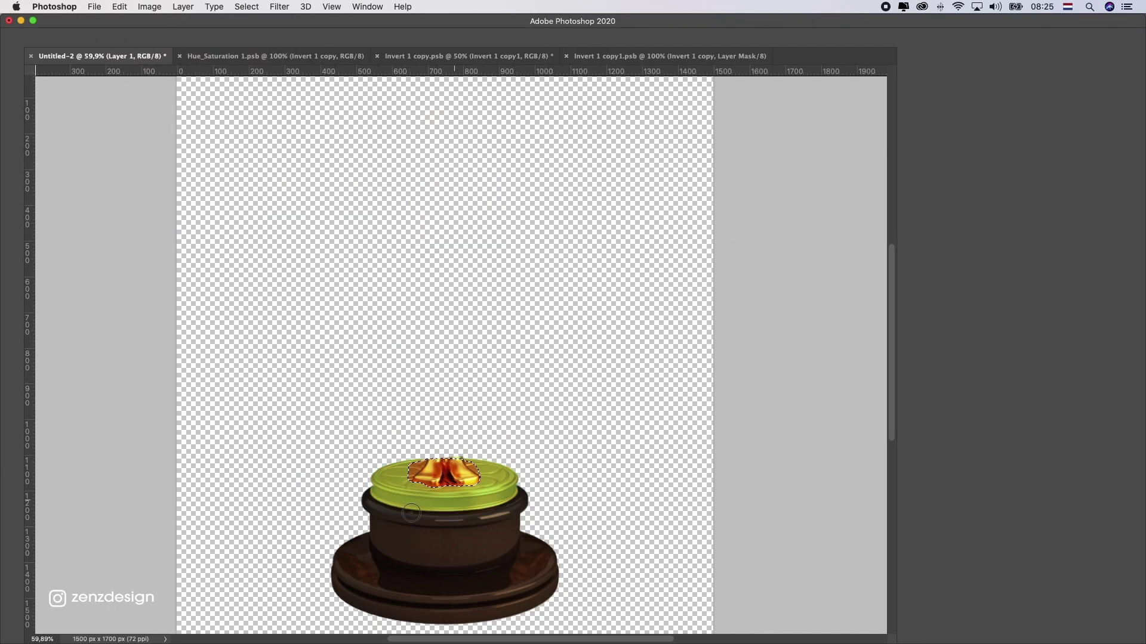
pyautogui.press('Return')
# Step: Content-aware fill two areas in the middle of the pedestal's gold top on new layers and merge them into the base
pyautogui.click(84, 10)
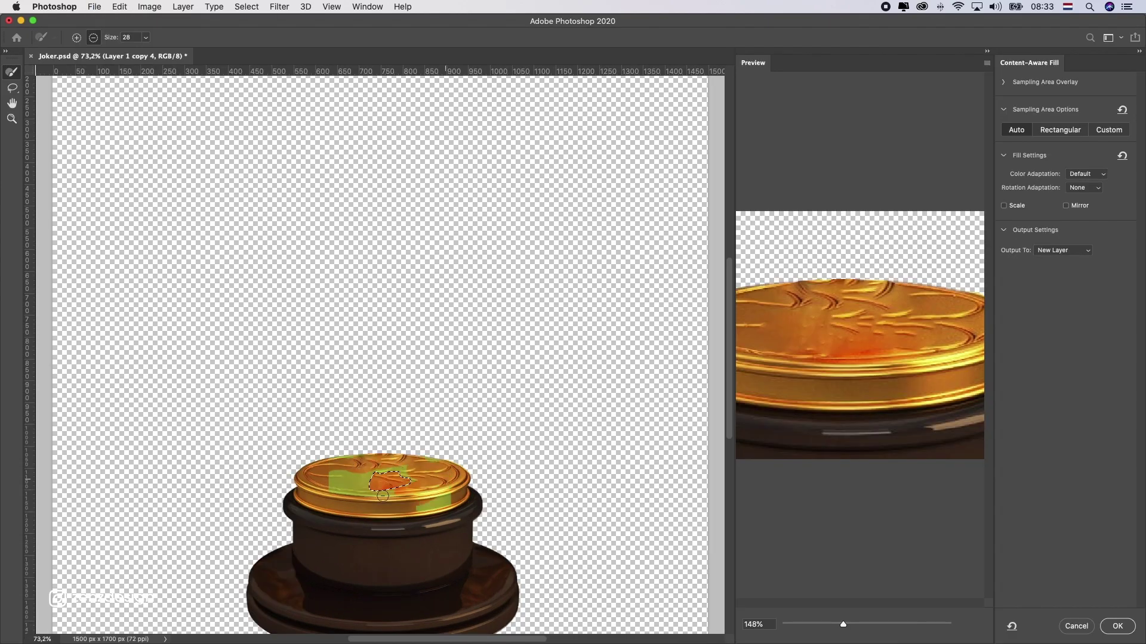
pyautogui.click(1117, 626)
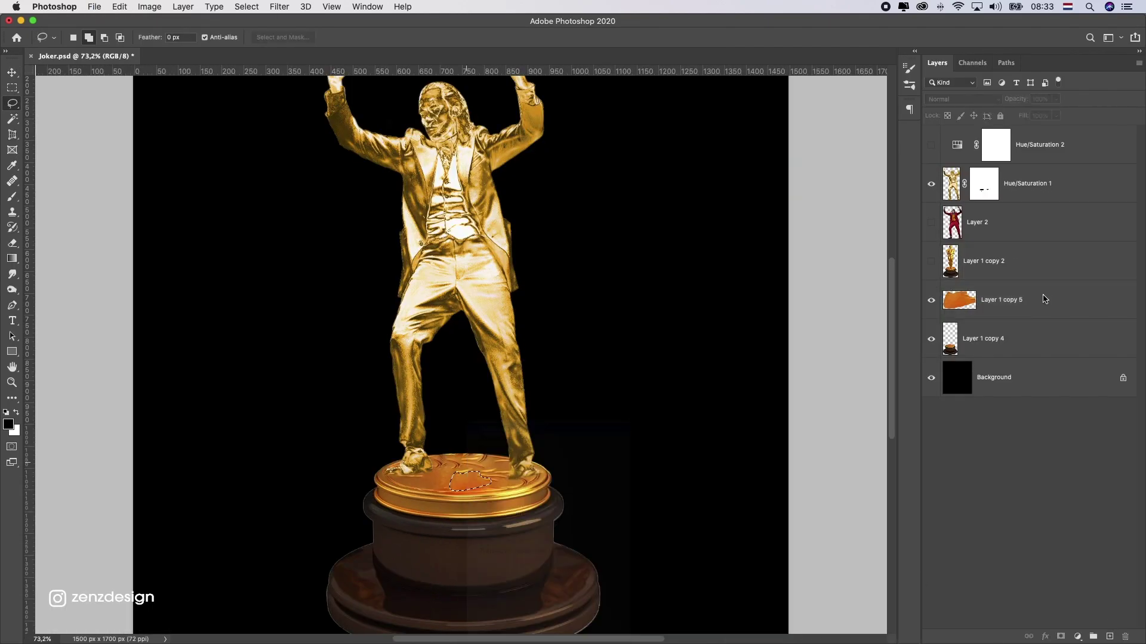
pyautogui.click(119, 7)
pyautogui.click(194, 220)
pyautogui.click(1117, 623)
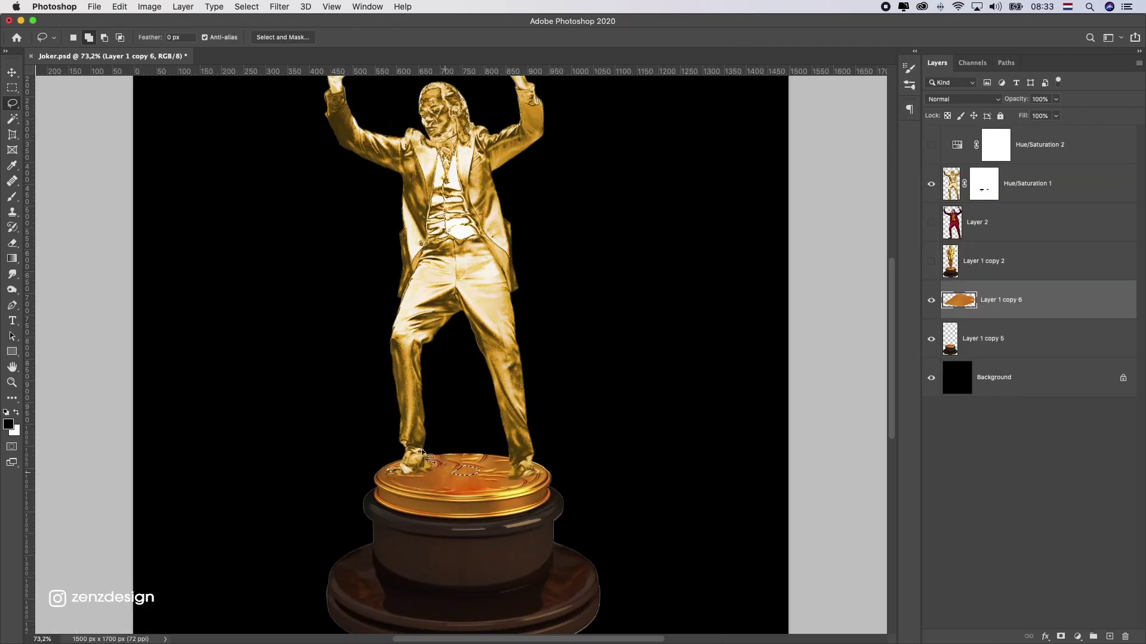
pyautogui.press('super+d')
pyautogui.rightClick(465, 496)
pyautogui.keyDown('shift'); pyautogui.click(1012, 338); pyautogui.keyUp('shift')
pyautogui.press('super+e')
# Step: Content-aware fill the lassoed patch beside the figure's right-hand shoe and merge it into the base layer
pyautogui.click(119, 7)
pyautogui.click(194, 219)
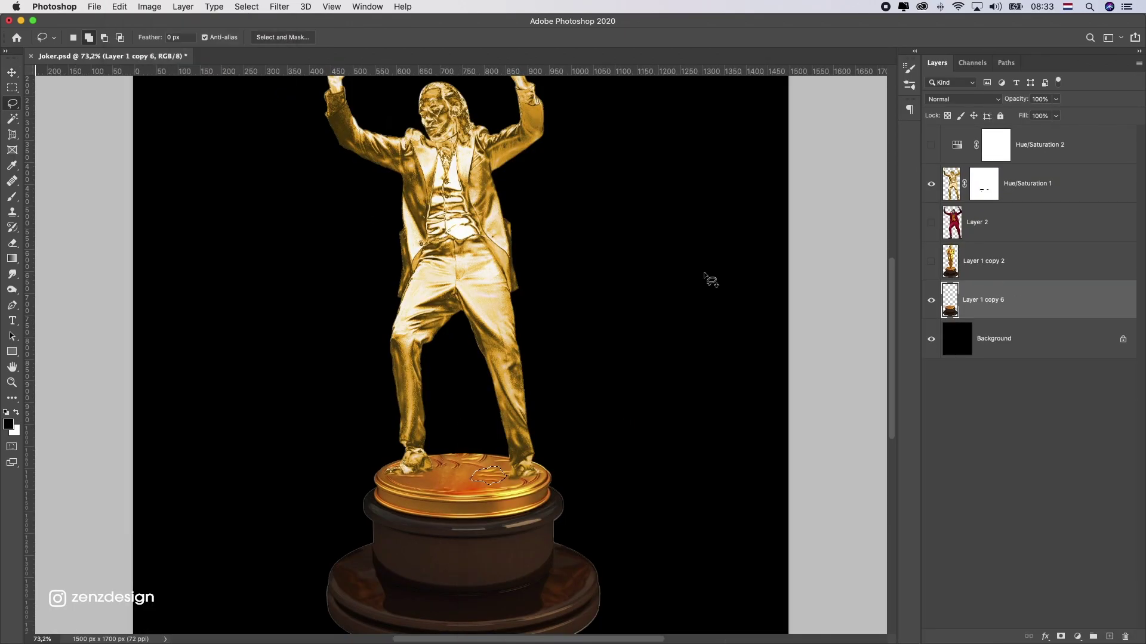
pyautogui.click(1117, 626)
pyautogui.rightClick(523, 477)
pyautogui.click(540, 430)
pyautogui.keyDown('shift'); pyautogui.click(1013, 338); pyautogui.keyUp('shift')
pyautogui.press('super+e')
# Step: Using the base layer's outline, select the engraved relief along the back rim of the gold top and content-aware fill it
pyautogui.keyDown('super'); pyautogui.click(950, 299); pyautogui.keyUp('super')
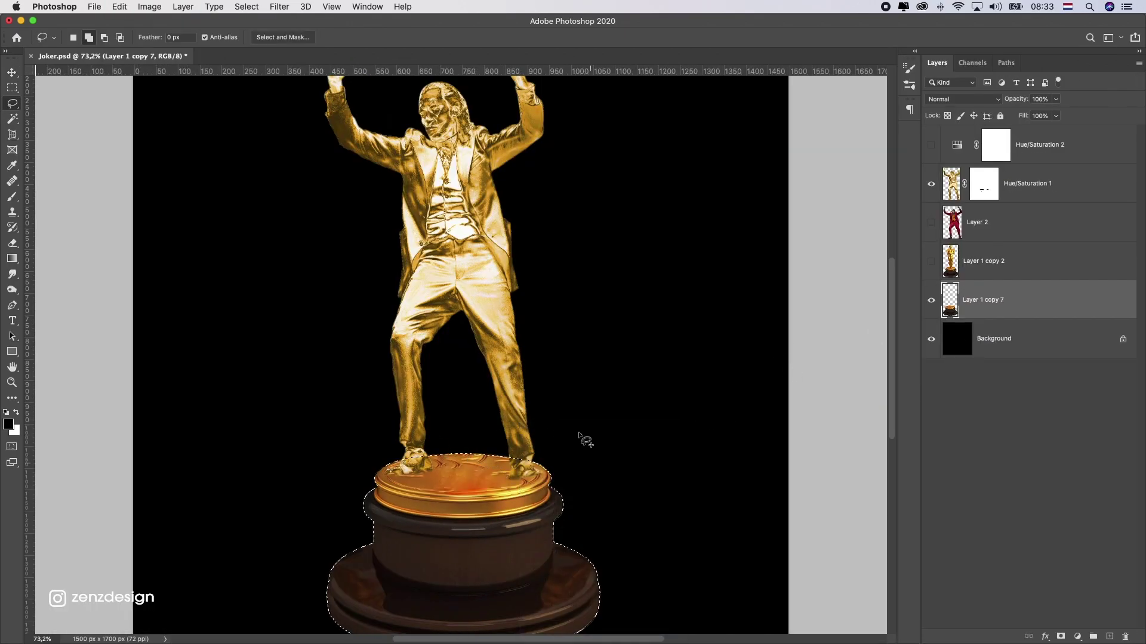
pyautogui.click(103, 39)
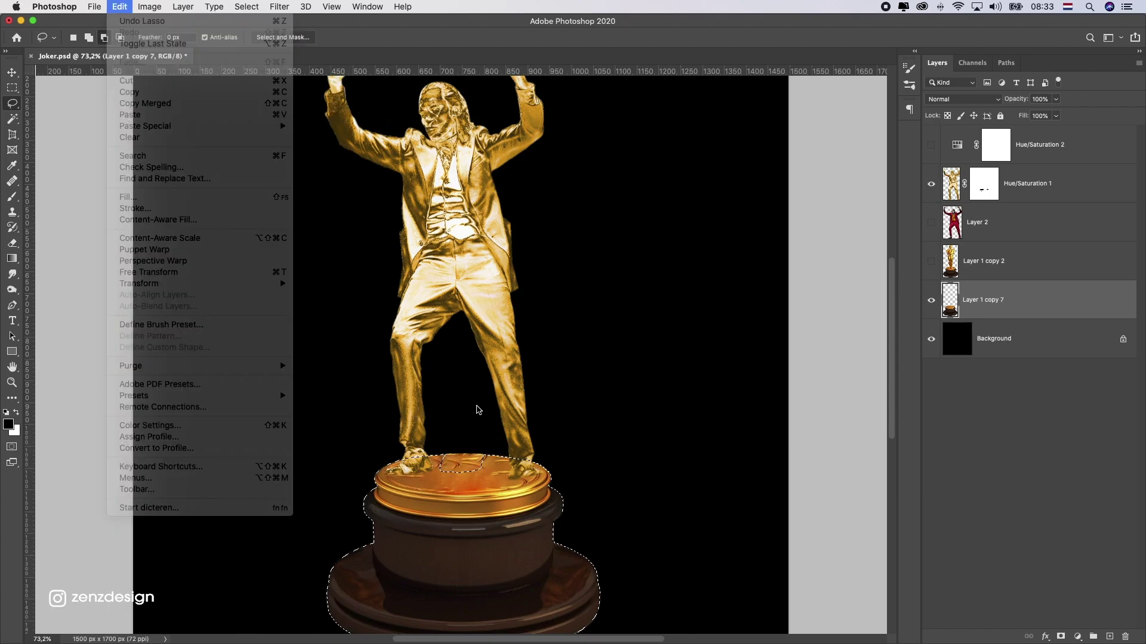
pyautogui.scroll(5, 487, 439)
pyautogui.click(119, 7)
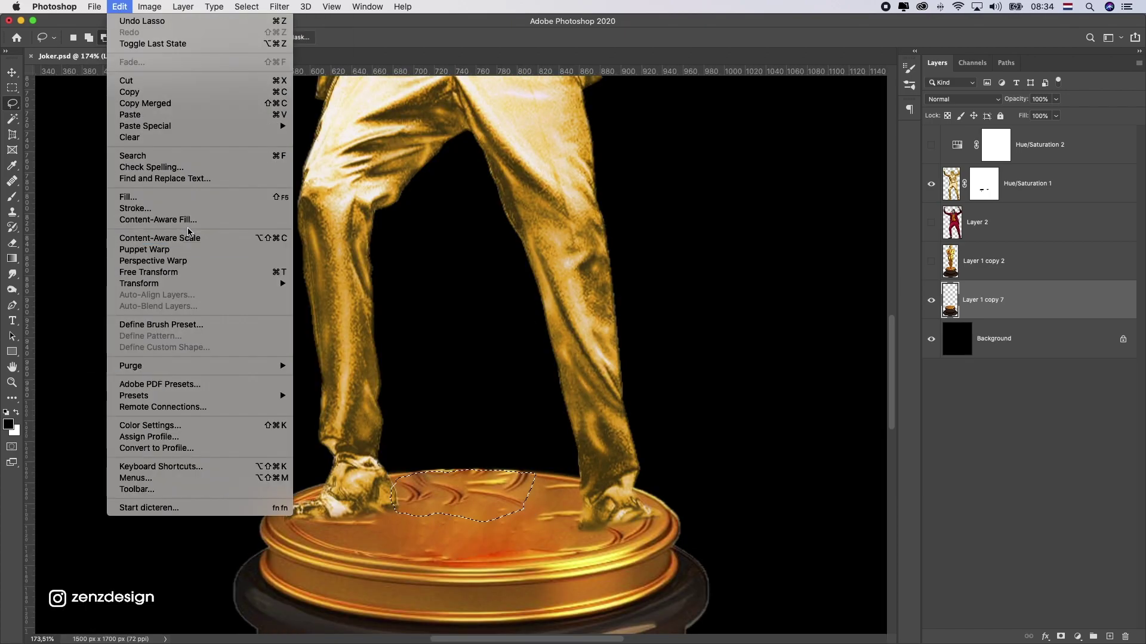
pyautogui.click(179, 220)
pyautogui.press('Return')
pyautogui.rightClick(503, 430)
pyautogui.click(520, 427)
# Step: Lasso the engraved relief in front of the figure's right-hand leg and remove it with Content-Aware Fill
pyautogui.click(113, 8)
pyautogui.moveTo(517, 474)
pyautogui.mouseDown()
pyautogui.moveTo(623, 486)
pyautogui.moveTo(574, 505)
pyautogui.mouseUp()
pyautogui.click(155, 223)
pyautogui.press('Return')
pyautogui.rightClick(593, 365)
pyautogui.click(605, 372)
# Step: Content-aware fill two more patches of relief on the gold top, including the marks beside the right-hand shoe
pyautogui.click(118, 6)
pyautogui.click(179, 220)
pyautogui.press('Return')
pyautogui.rightClick(554, 367)
pyautogui.click(570, 372)
pyautogui.click(119, 6)
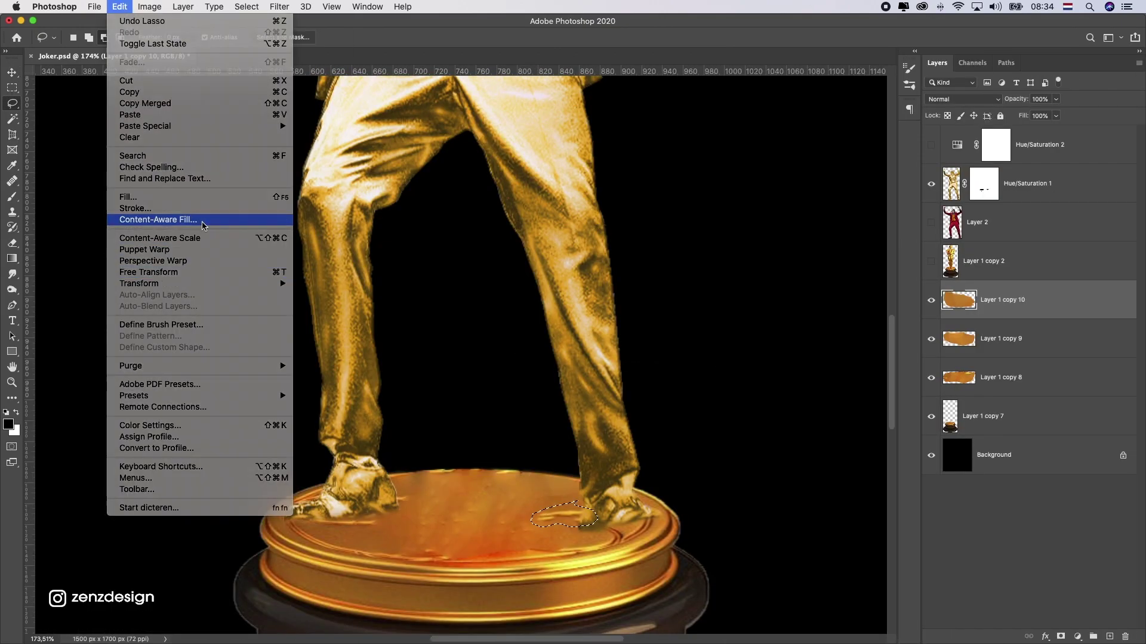
pyautogui.click(157, 217)
pyautogui.click(1117, 627)
# Step: Lasso the area around the left-hand shoe, merge the patch layers into the base and content-aware fill that area
pyautogui.moveTo(369, 502); pyautogui.dragTo(409, 493)
pyautogui.click(119, 6)
pyautogui.click(156, 224)
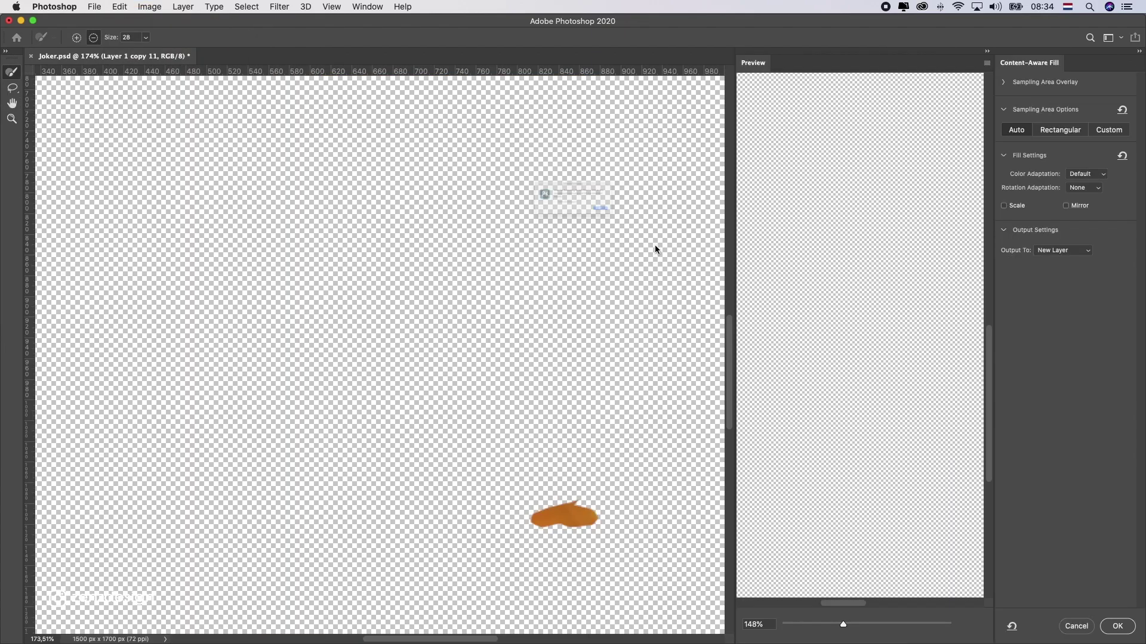
pyautogui.click(673, 261)
pyautogui.keyDown('shift'); pyautogui.click(1002, 451); pyautogui.keyUp('shift')
pyautogui.press('super+e')
pyautogui.click(93, 6)
pyautogui.moveTo(119, 6)
pyautogui.click(157, 217)
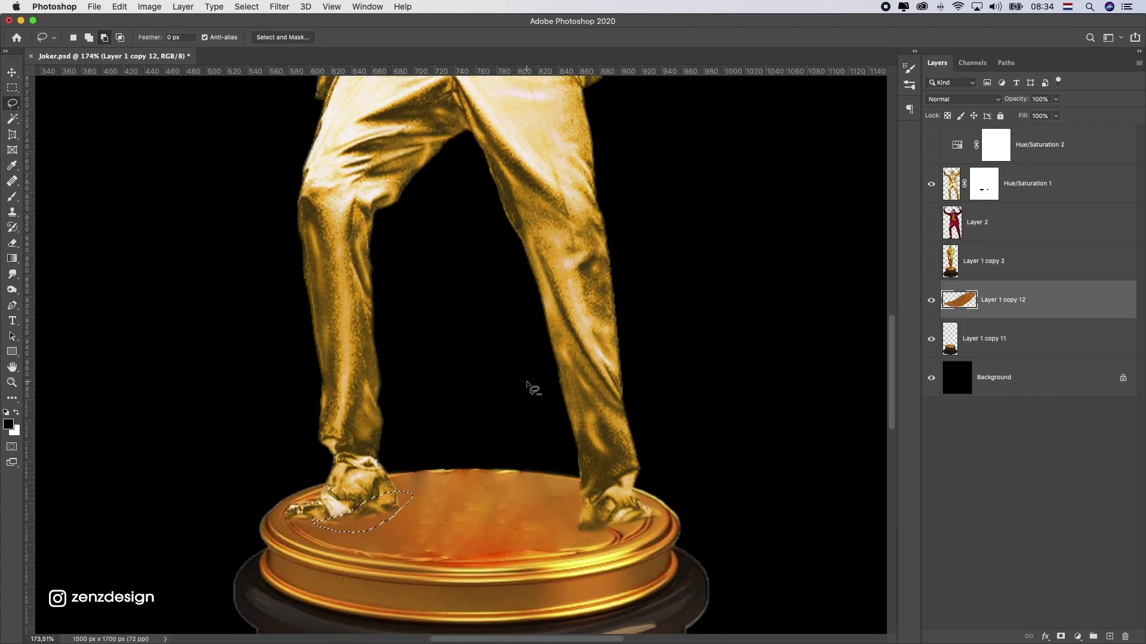
# Step: Remove the remaining engraved marks on the gold top with two more content-aware fills
pyautogui.moveTo(548, 556)
pyautogui.mouseDown()
pyautogui.moveTo(632, 542)
pyautogui.moveTo(552, 524)
pyautogui.mouseUp()
pyautogui.click(149, 6)
pyautogui.moveTo(120, 7)
pyautogui.click(157, 219)
pyautogui.click(1117, 626)
pyautogui.rightClick(502, 399)
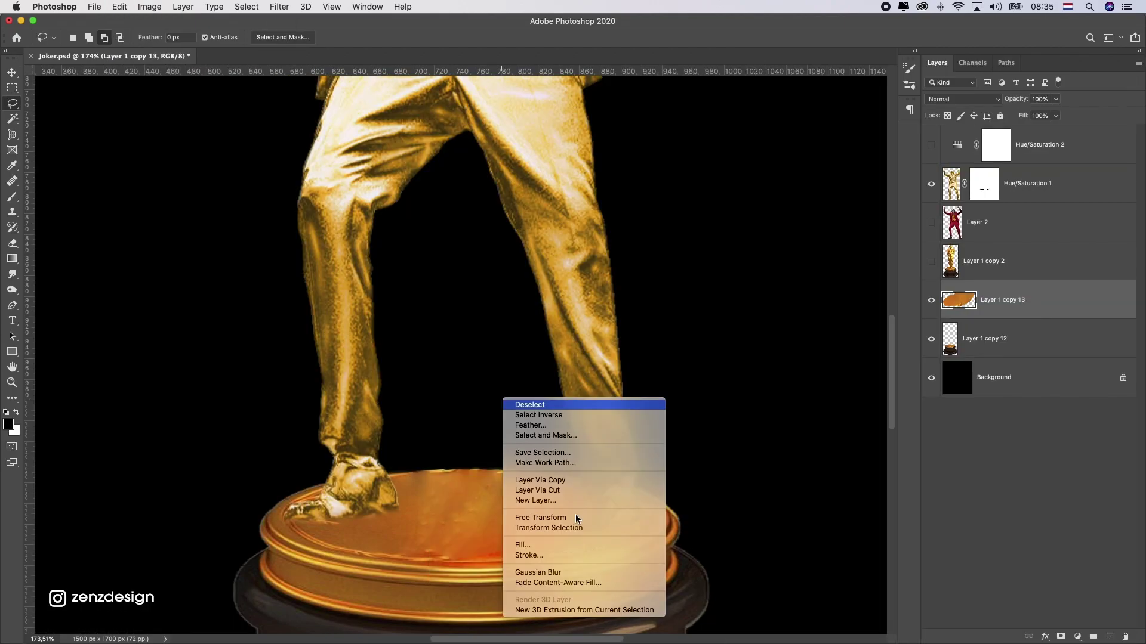
pyautogui.press('Escape')
pyautogui.click(119, 7)
pyautogui.click(156, 219)
pyautogui.click(1117, 626)
# Step: Merge the two newest fill patches into the pedestal base layer and pick the Smudge tool
pyautogui.scroll(-8, 441, 328)
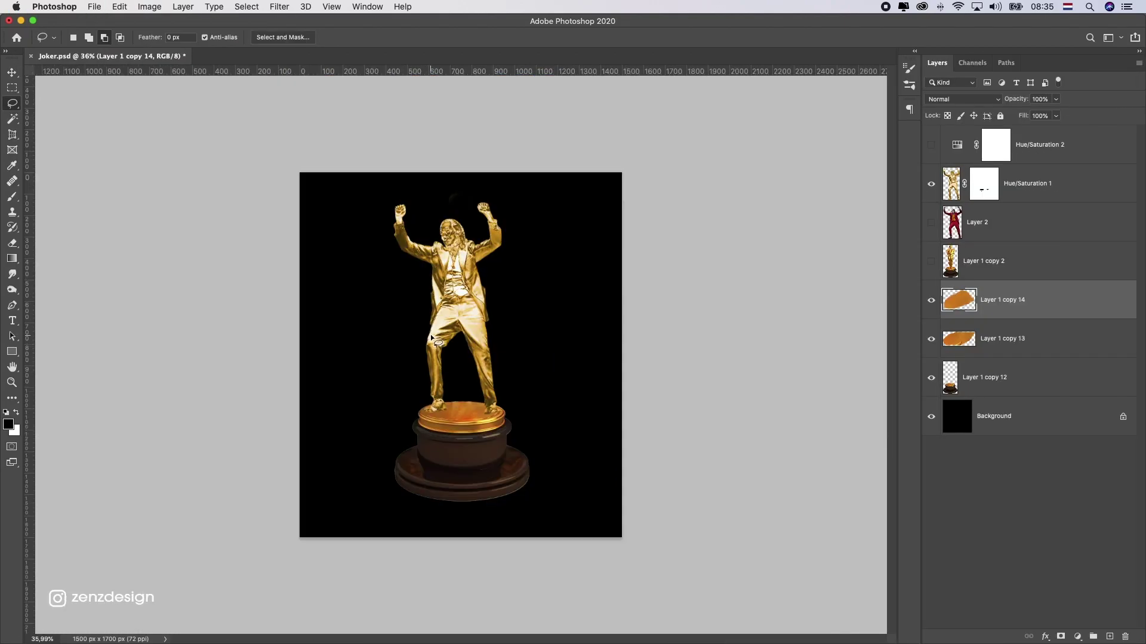
pyautogui.scroll(4, 494, 379)
pyautogui.click(12, 274)
pyautogui.keyDown('shift'); pyautogui.click(1011, 375); pyautogui.keyUp('shift')
pyautogui.press('super+e')
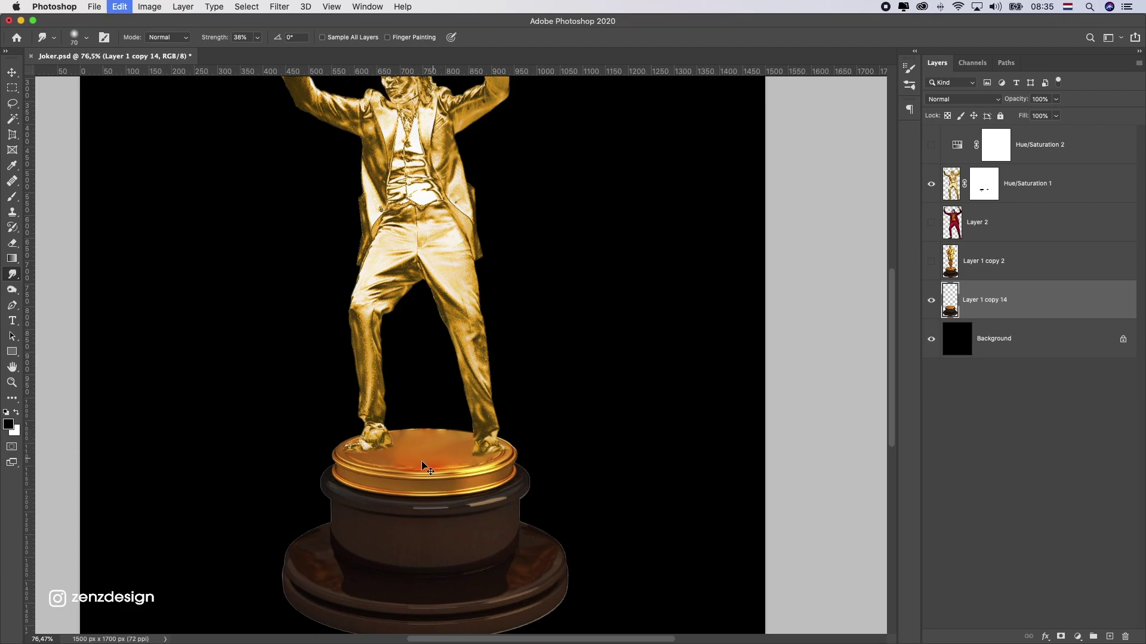
# Step: Soften the shoes' edges on the gold figure's layer with a small Smudge brush at 24% strength
pyautogui.hotkey('alt', ']')
pyautogui.hotkey('alt', ']')
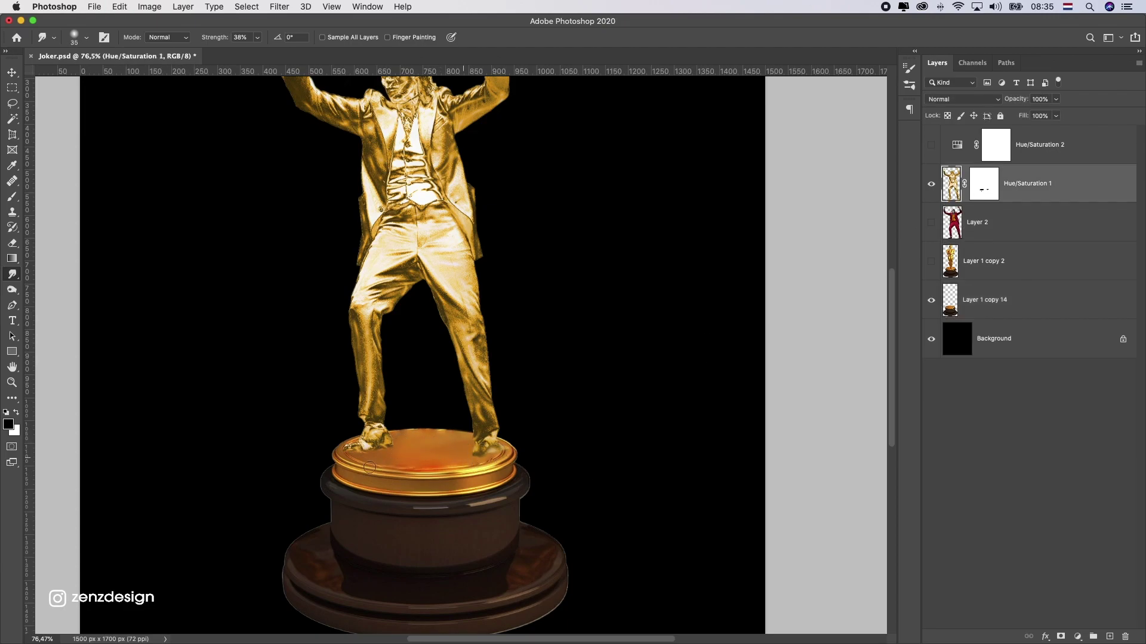
pyautogui.scroll(-4, 369, 467)
pyautogui.scroll(8, 429, 366)
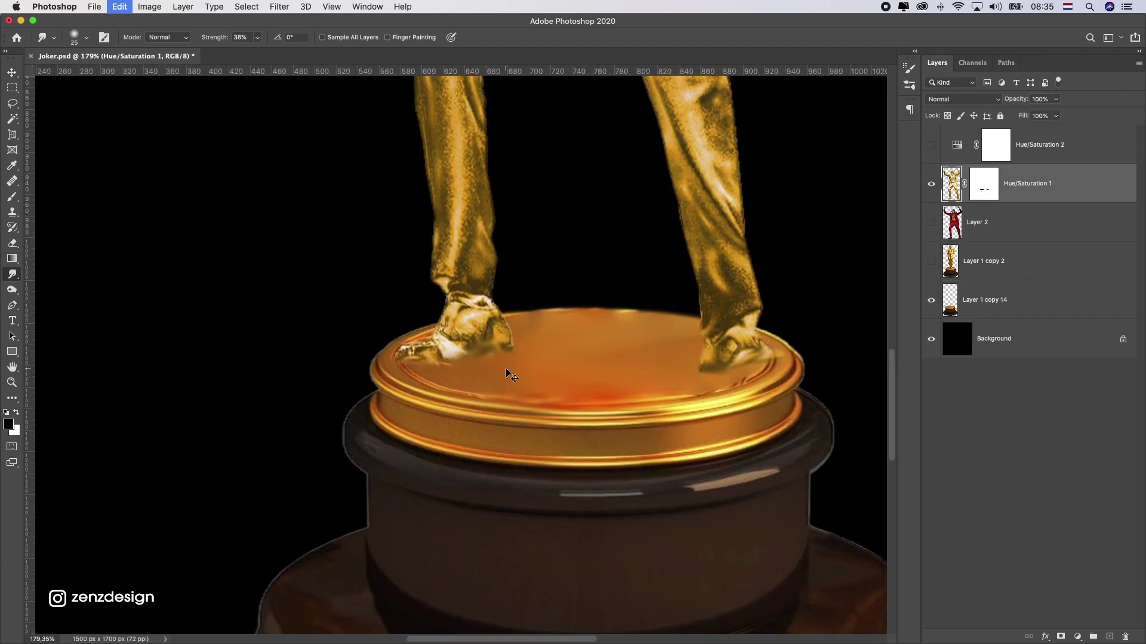
pyautogui.press('2')
pyautogui.press('4')
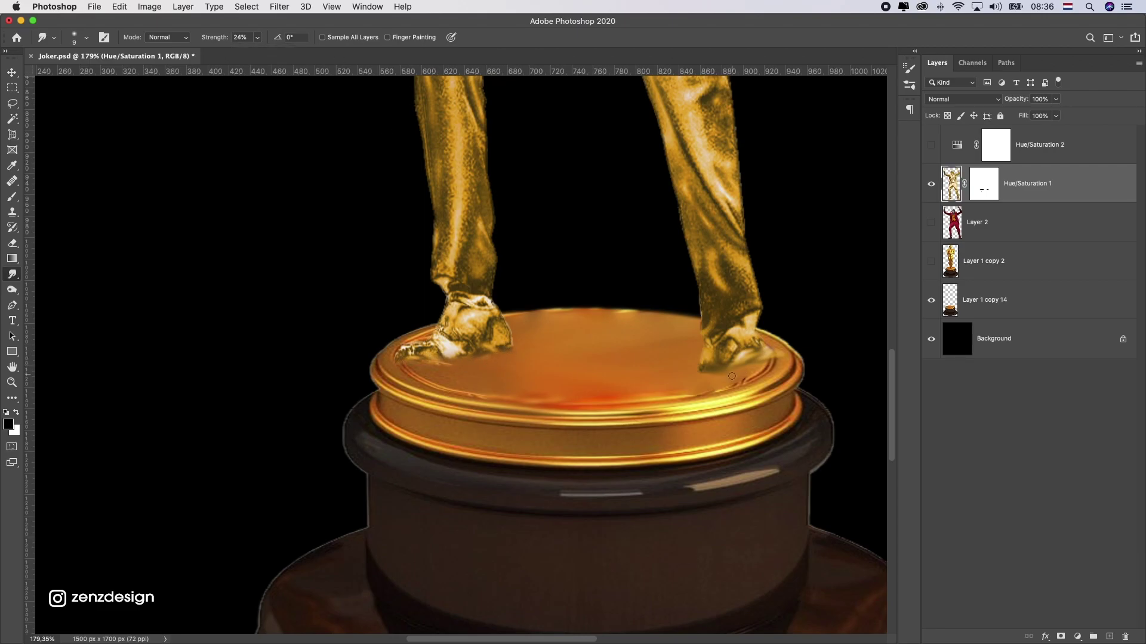
# Step: Add a Color Balance adjustment clipped to the pedestal base layer
pyautogui.press('super+0')
pyautogui.press('v')
pyautogui.click(1014, 302)
pyautogui.click(1077, 637)
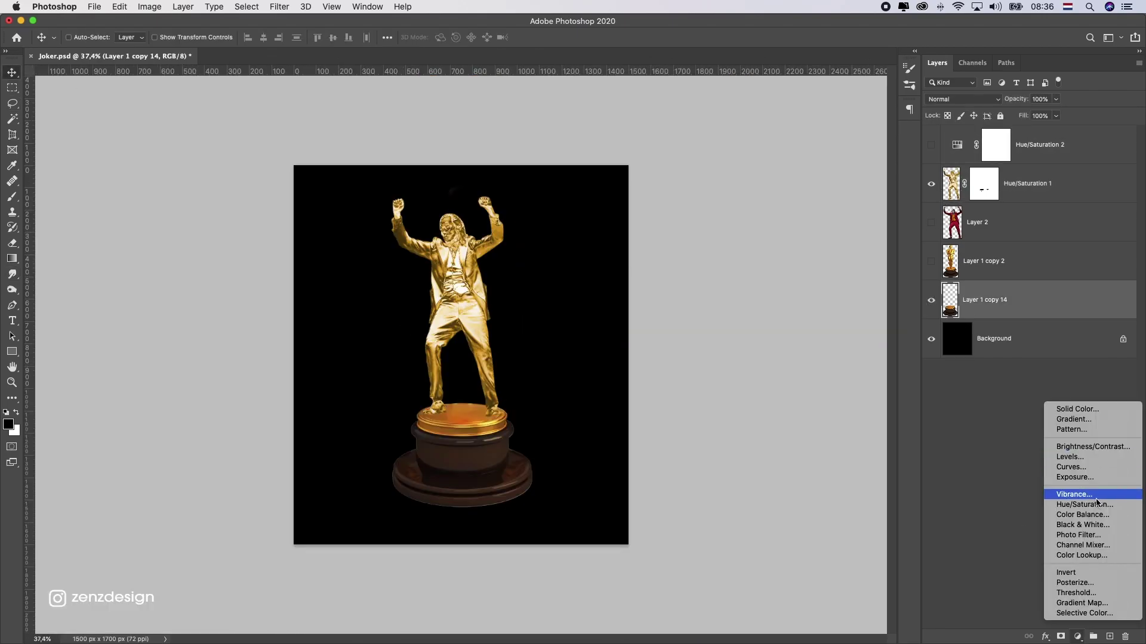
pyautogui.click(1082, 514)
pyautogui.press('super+alt+g')
# Step: Limit the Color Balance mask to an ellipse about 545 x 297 px over the pedestal's gold top, filling the rest black
pyautogui.click(1017, 308)
pyautogui.click(12, 103)
pyautogui.moveTo(12, 88); pyautogui.dragTo(51, 98)
pyautogui.moveTo(398, 366); pyautogui.dragTo(522, 435)
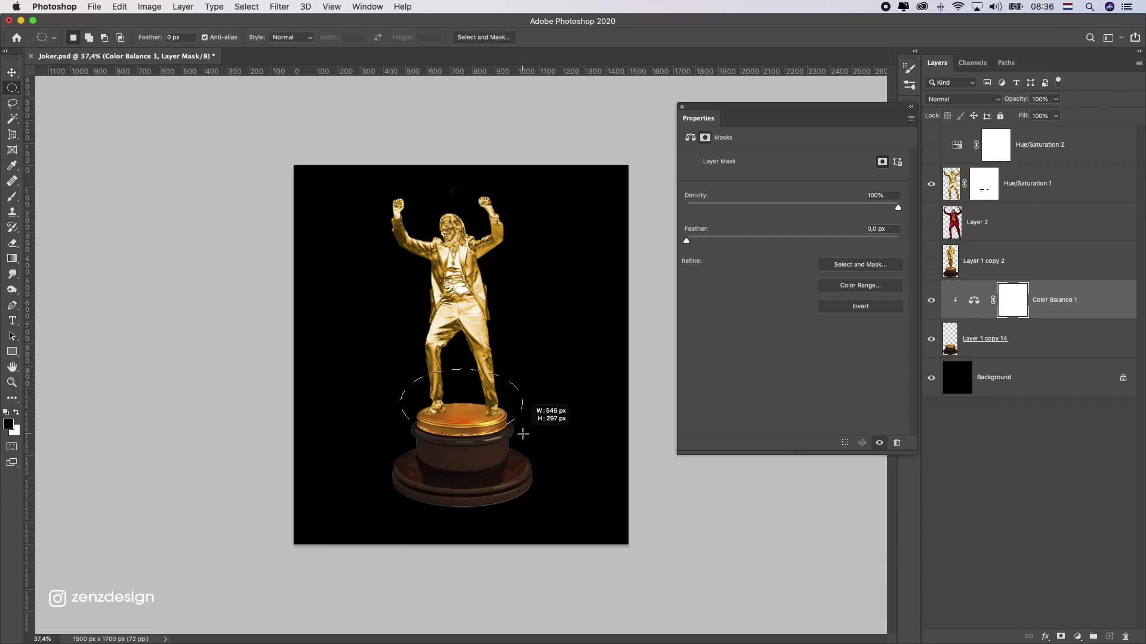
pyautogui.rightClick(442, 337)
pyautogui.click(454, 354)
pyautogui.press('x')
pyautogui.press('super+BackSpace')
pyautogui.rightClick(388, 288)
pyautogui.click(394, 293)
# Step: Shift the Color Balance midtones toward cyan to reduce the red in the pedestal's gold top
pyautogui.click(973, 300)
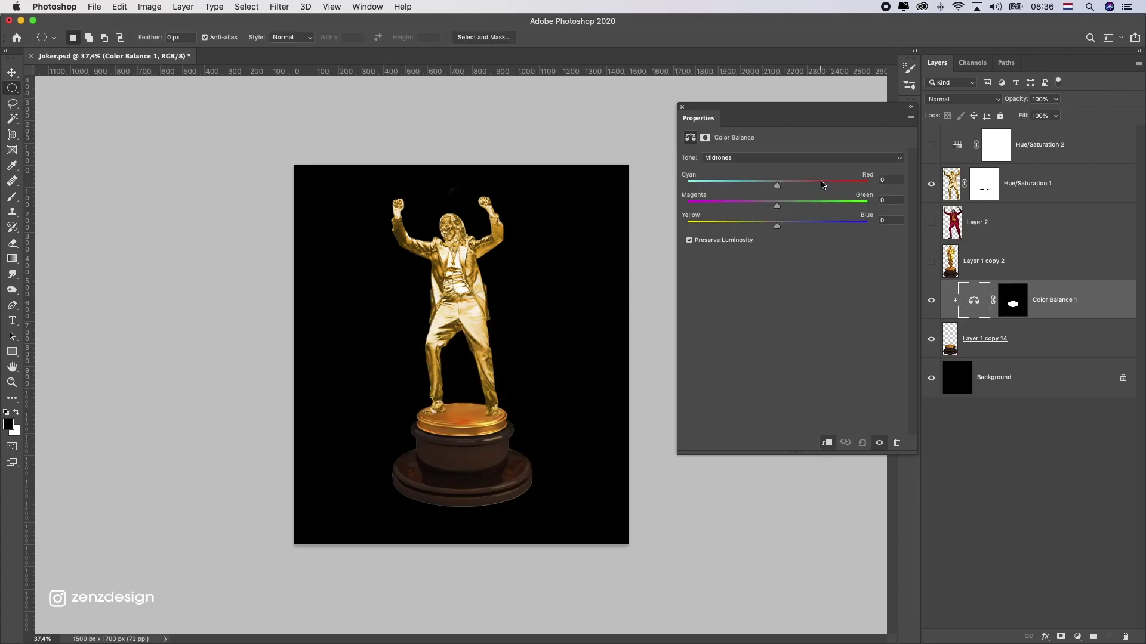
pyautogui.moveTo(777, 184); pyautogui.dragTo(742, 185)
pyautogui.click(681, 107)
# Step: Select the base layer together with its Color Balance layer and load the base's outline as a selection
pyautogui.click(12, 72)
pyautogui.keyDown('shift'); pyautogui.click(979, 339); pyautogui.keyUp('shift')
pyautogui.keyDown('super'); pyautogui.click(949, 340); pyautogui.keyUp('super')
pyautogui.click(183, 6)
pyautogui.moveTo(246, 6)
pyautogui.moveTo(310, 178)
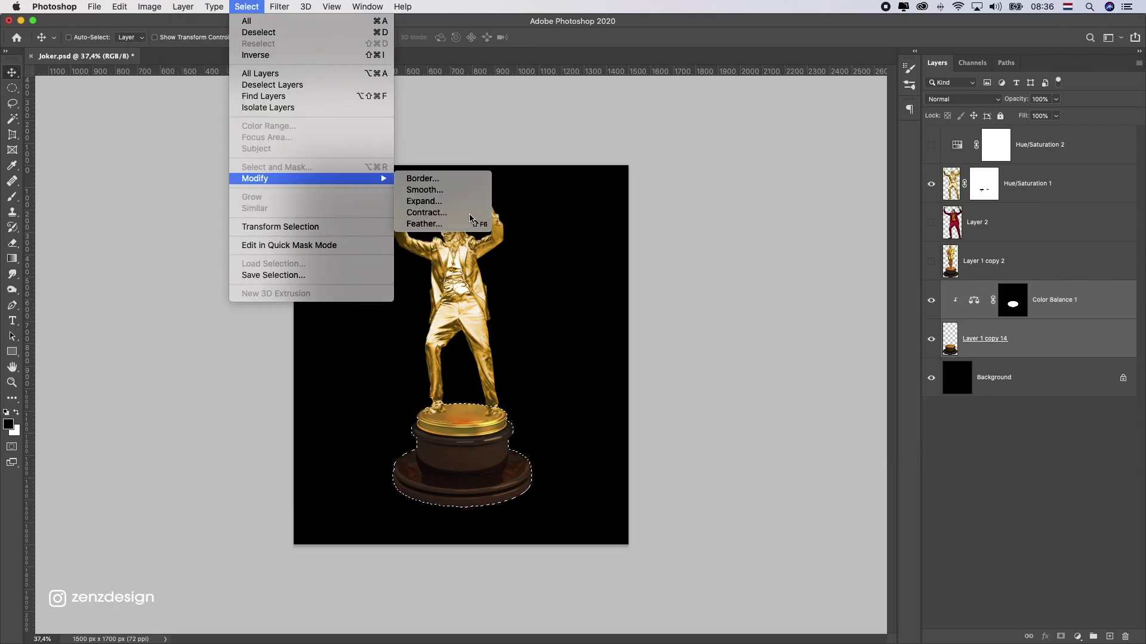
pyautogui.press('Escape')
pyautogui.press('m')
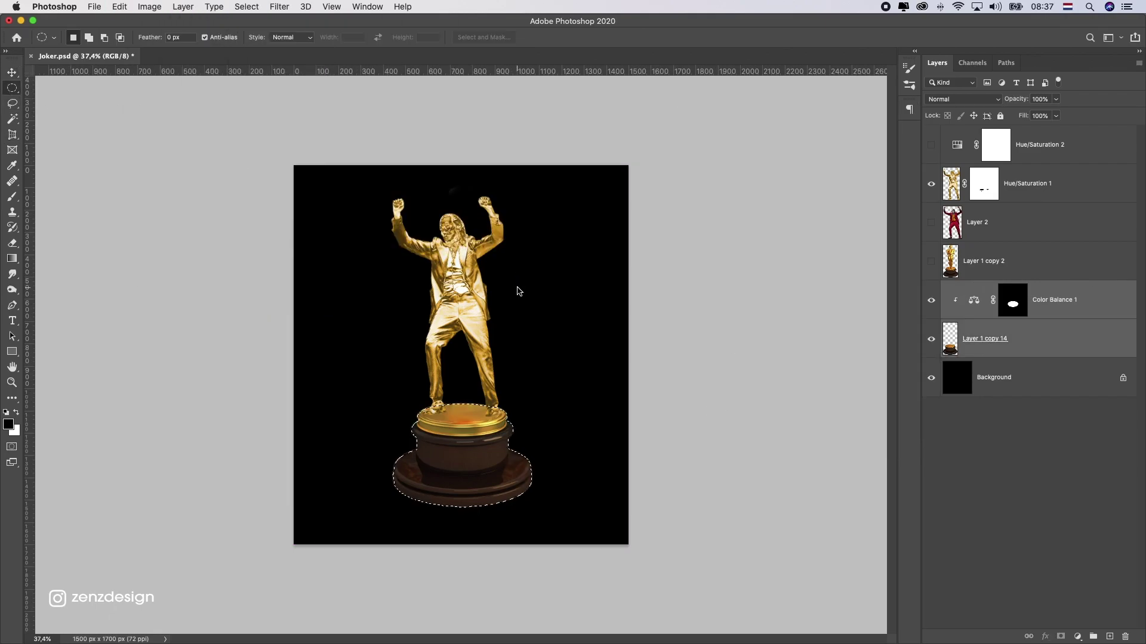